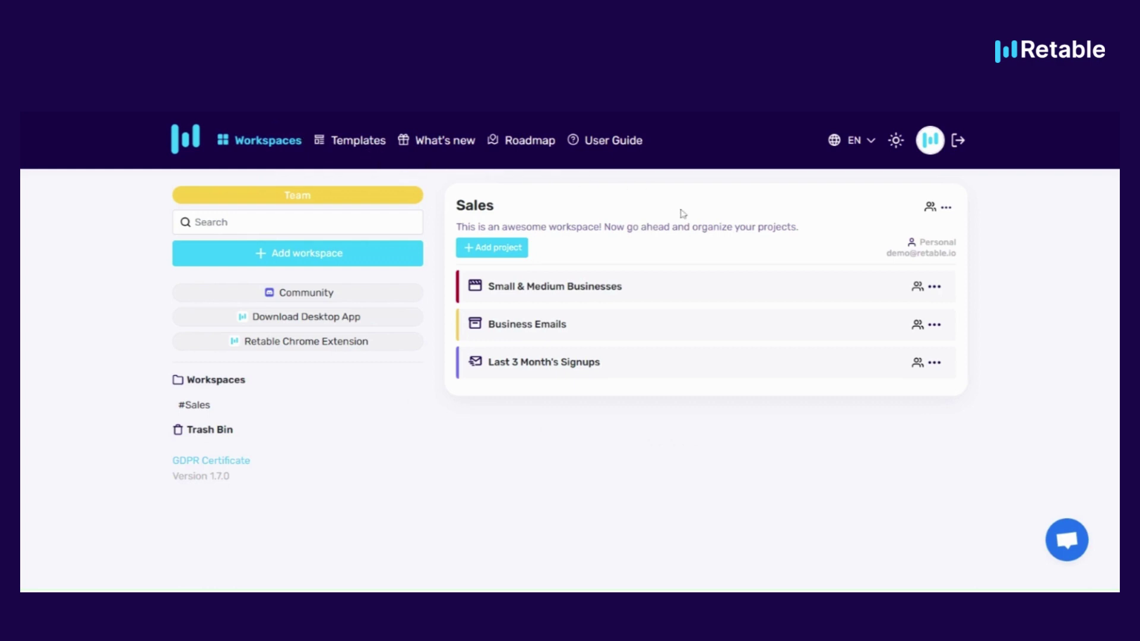
From the avatar menu, go to the Organization tab and look over its Teams and Brand sections
left_click(931, 149)
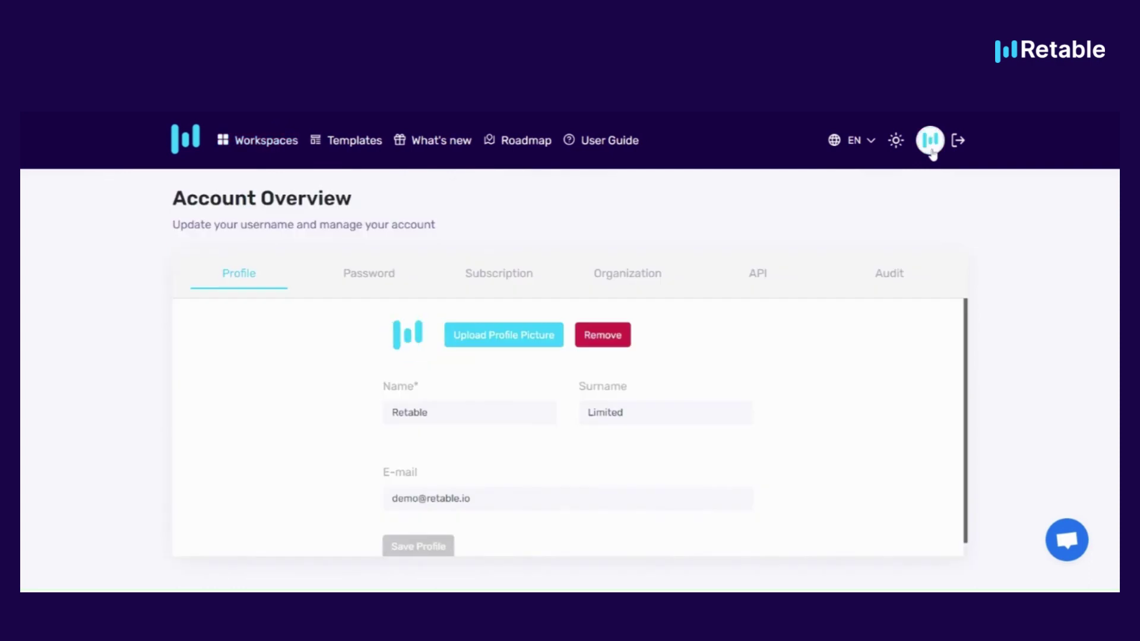
left_click(630, 276)
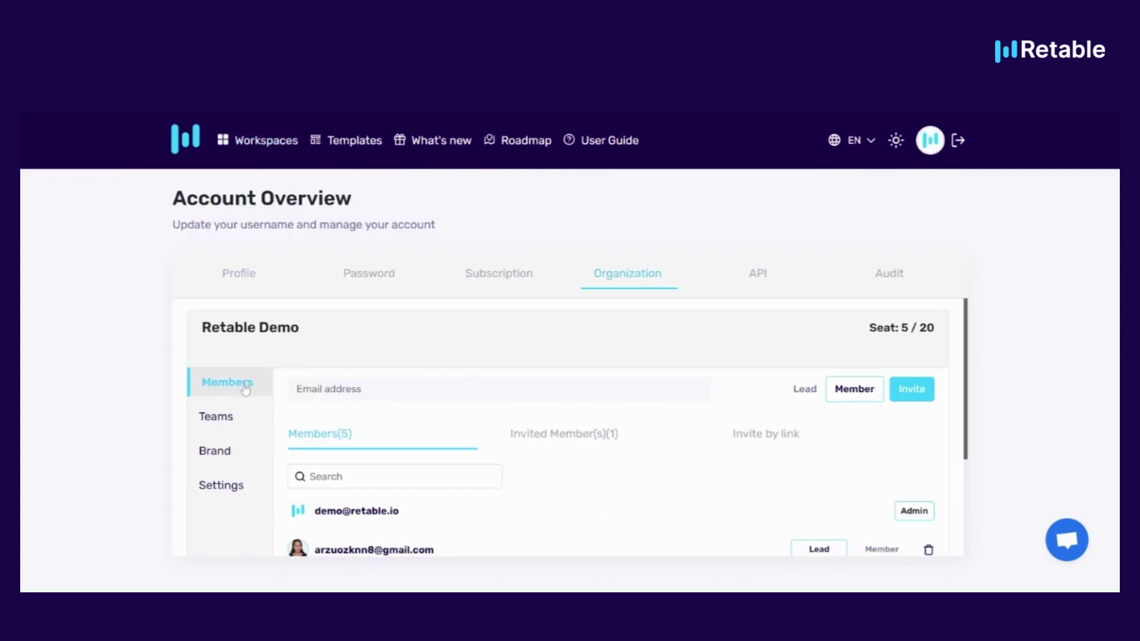
left_click(217, 416)
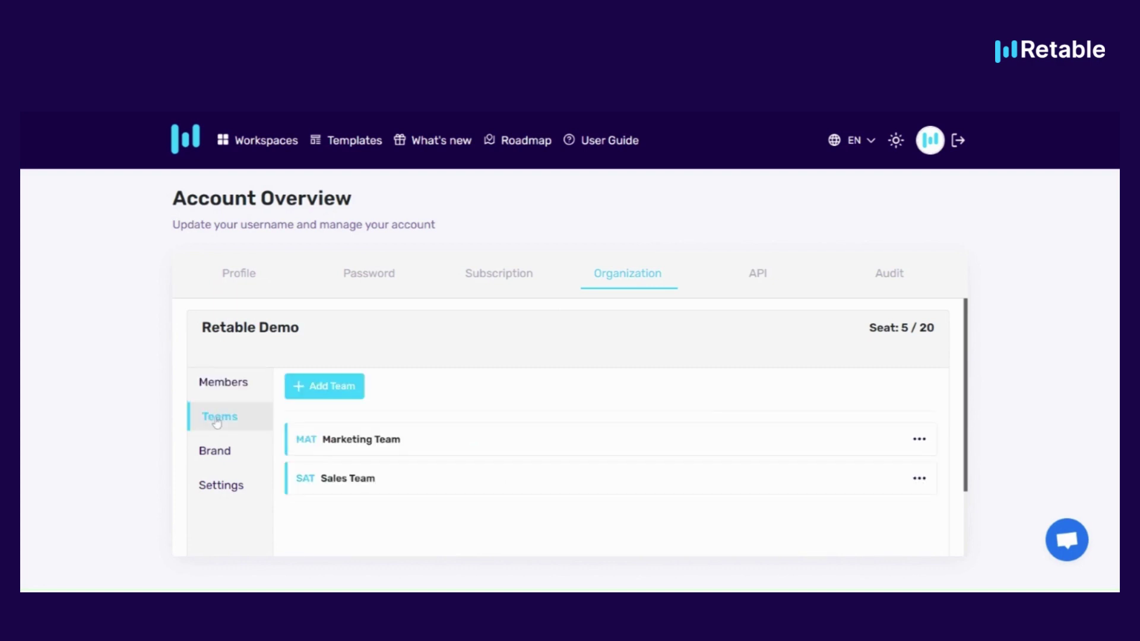
left_click(220, 452)
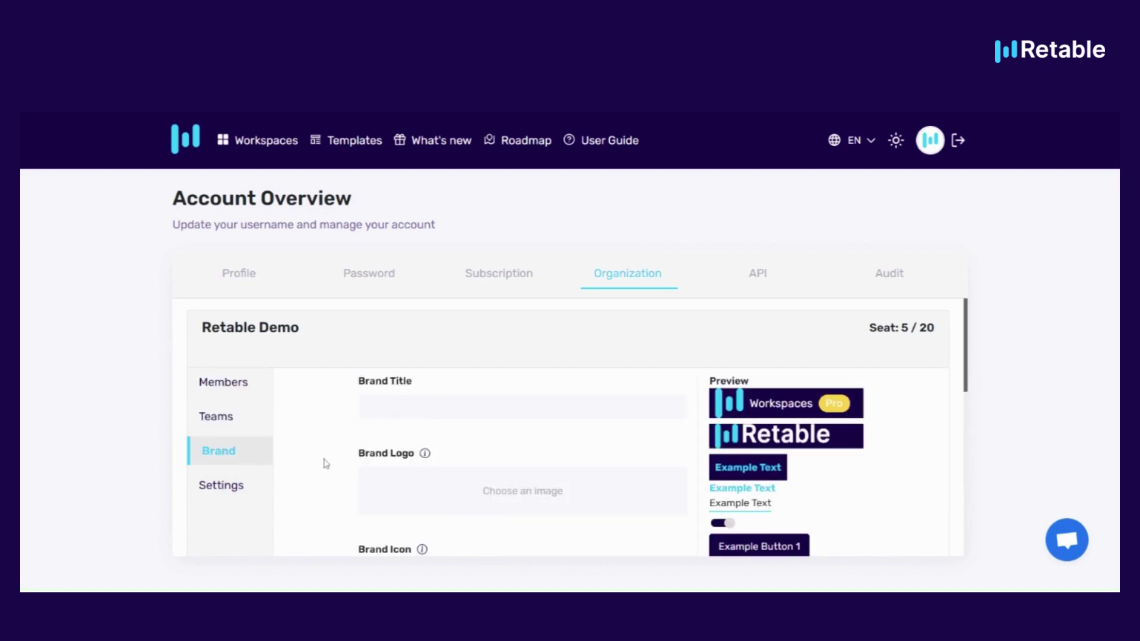
scroll(326, 464, "down", 10)
scroll(326, 465, "up", 10)
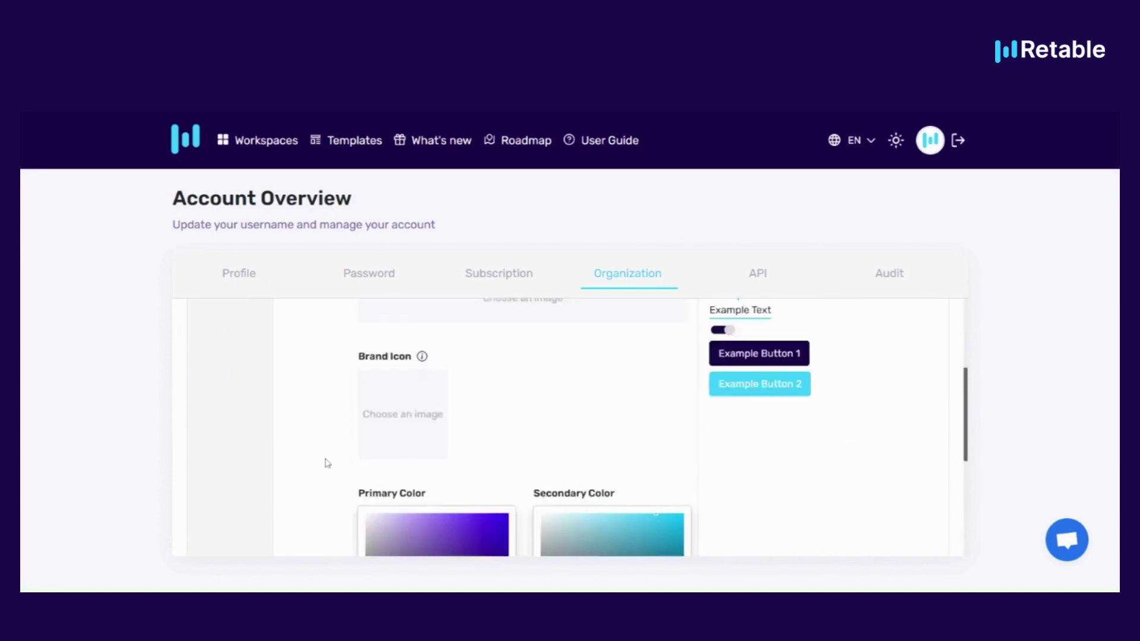
Rename the organization to Make.com with description 'This is make.com's Retable organization' and save
left_click(241, 490)
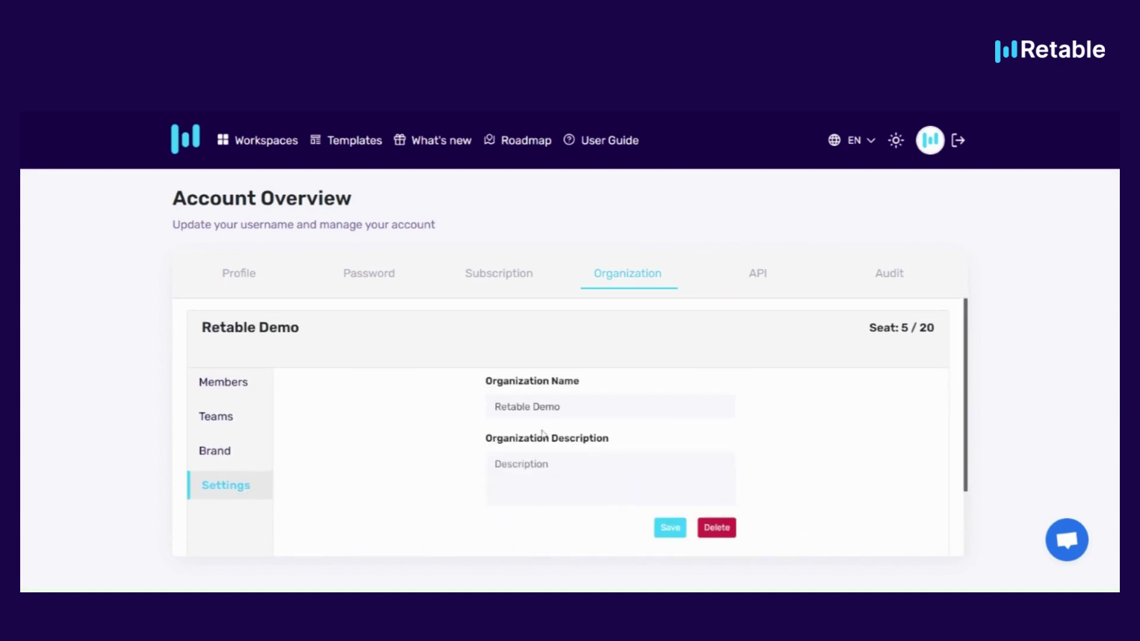
left_click(594, 406)
left_click(593, 475)
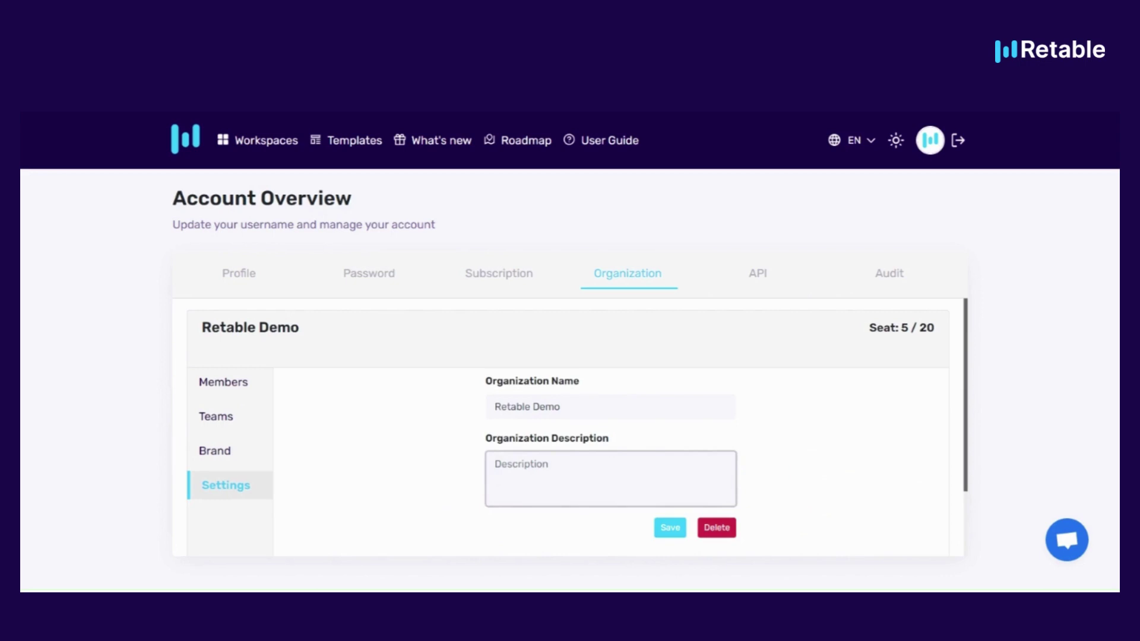
left_click(594, 407)
key("ctrl+a")
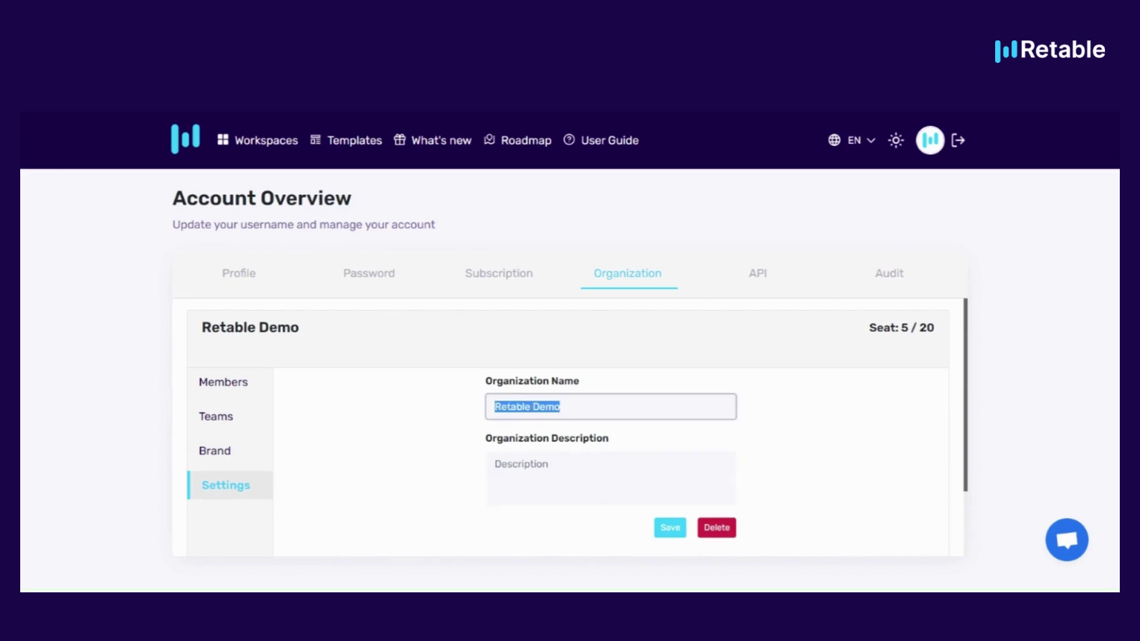
type("M")
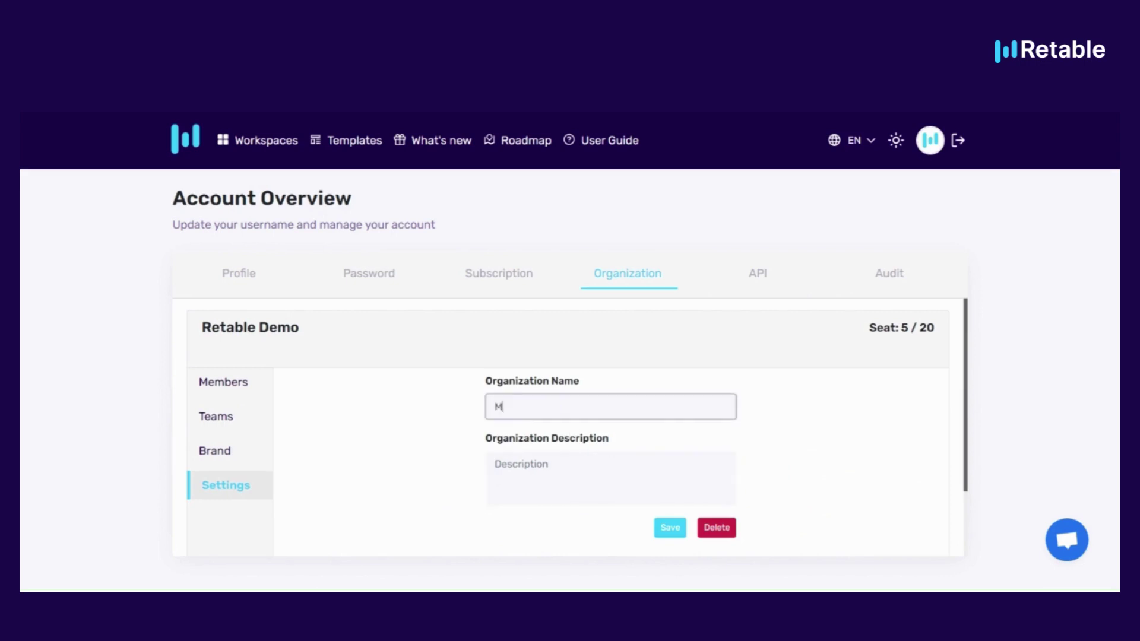
type("ake.com")
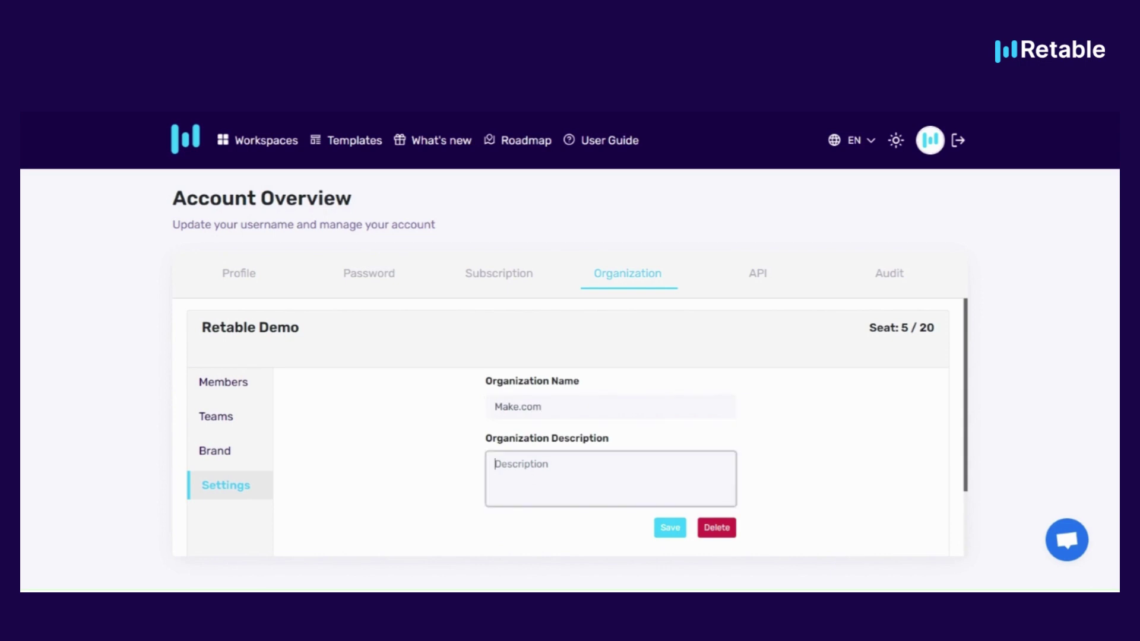
type("This is make.com's Retable organ")
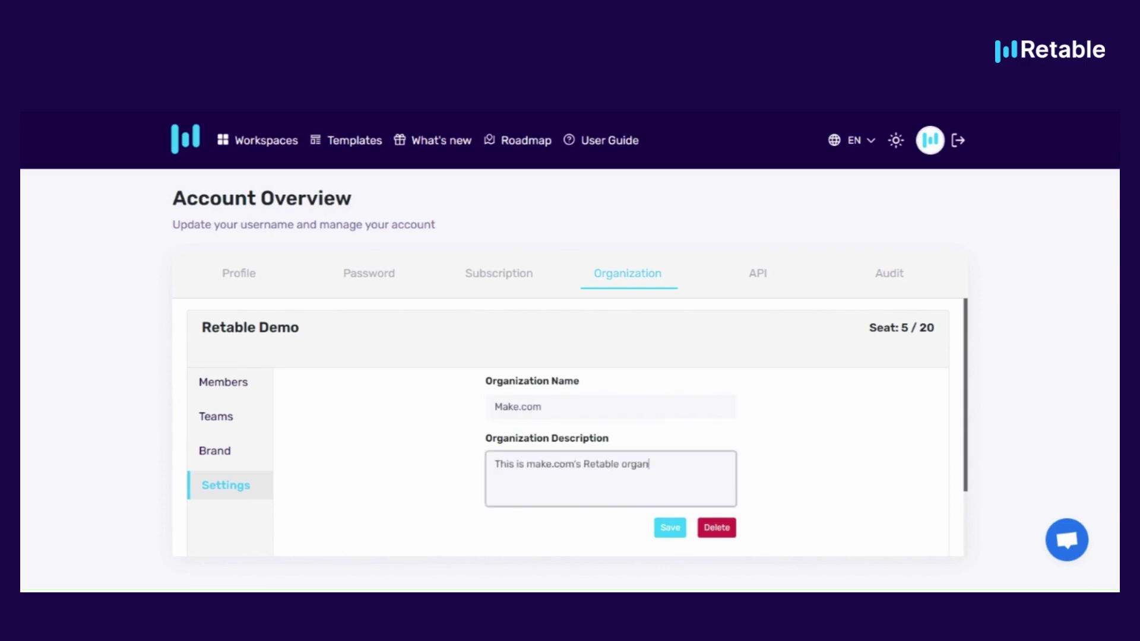
type("ization")
left_click(666, 528)
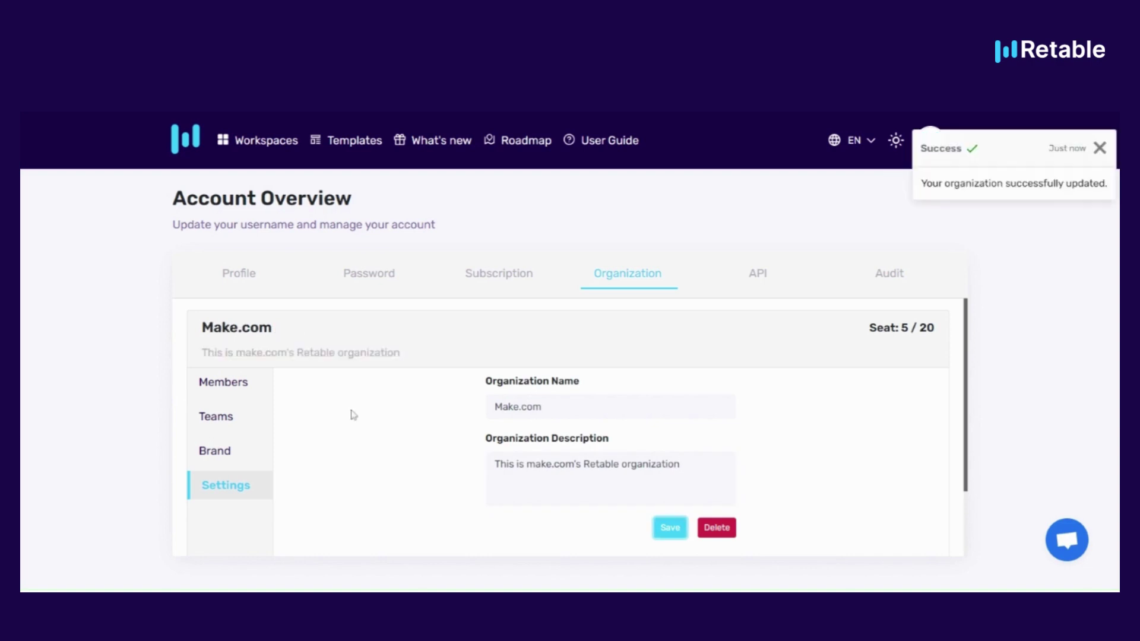
left_click(243, 386)
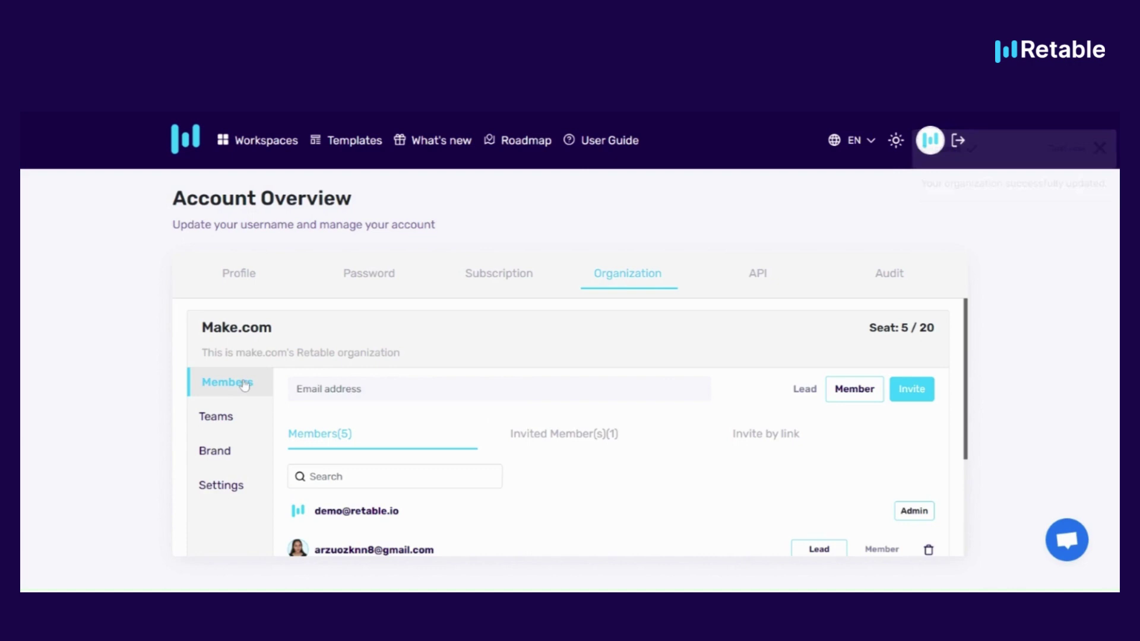
scroll(398, 428, "down", 1)
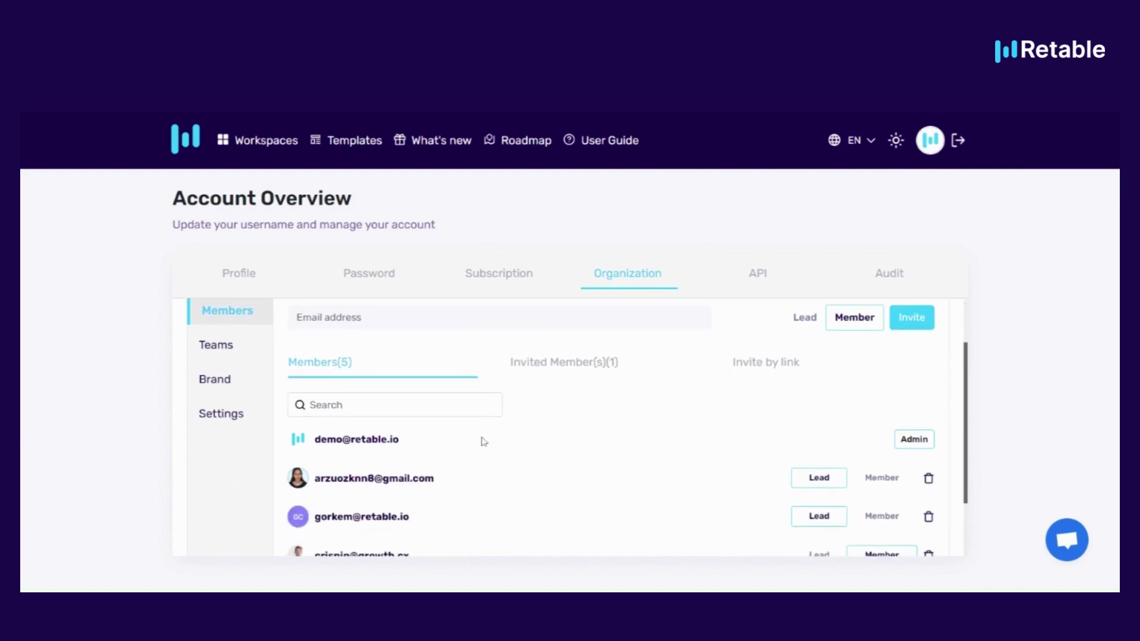
left_click(309, 405)
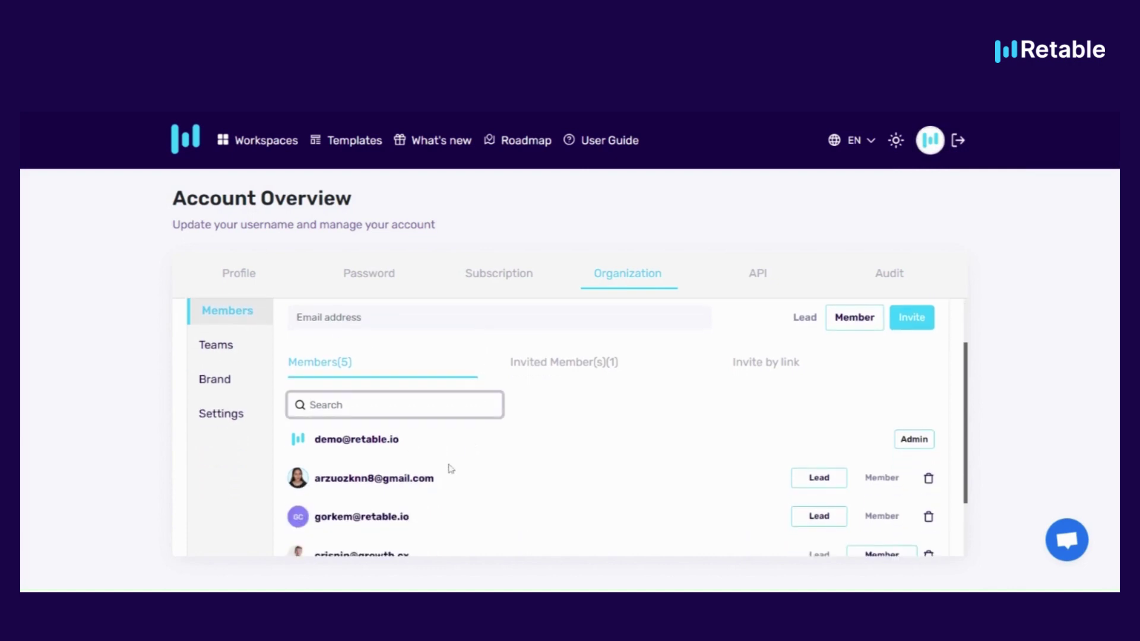
scroll(450, 469, "up", 1)
left_click(297, 388)
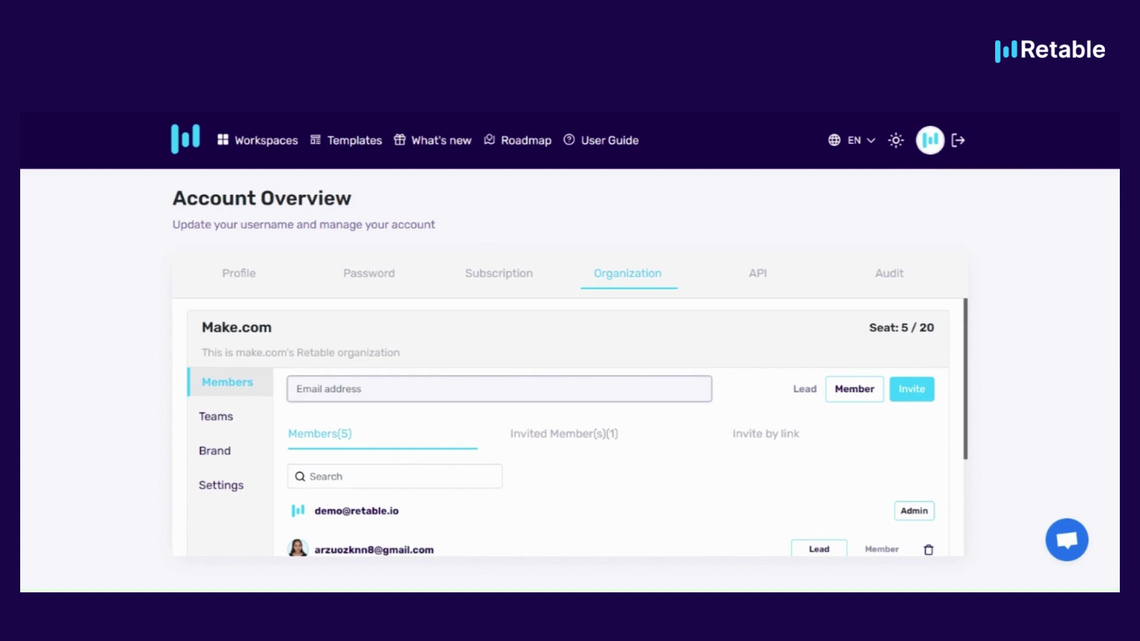
left_click(809, 393)
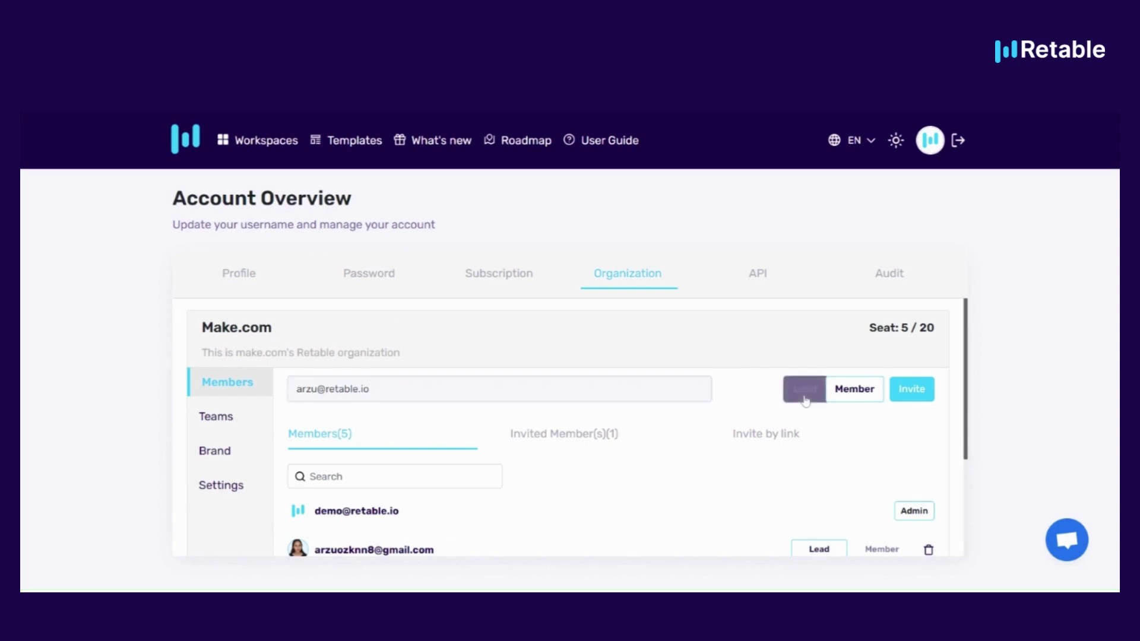
left_click(855, 392)
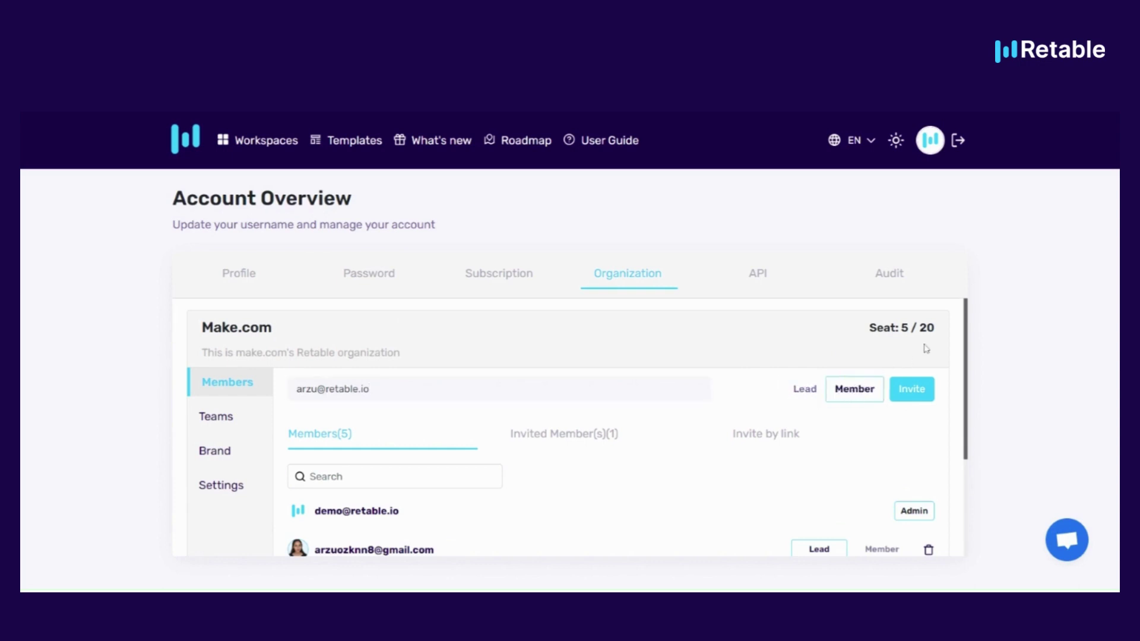
left_click_drag(901, 328, 944, 336)
left_click(936, 339)
left_click(911, 390)
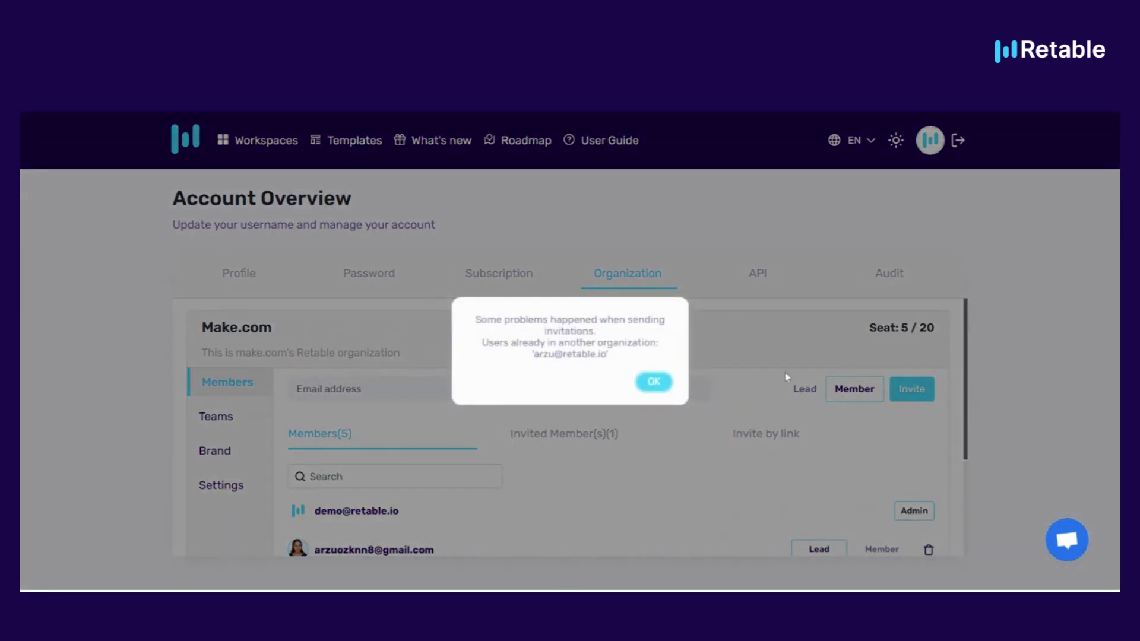
left_click_drag(475, 321, 596, 331)
left_click(506, 354)
left_click_drag(506, 354, 614, 362)
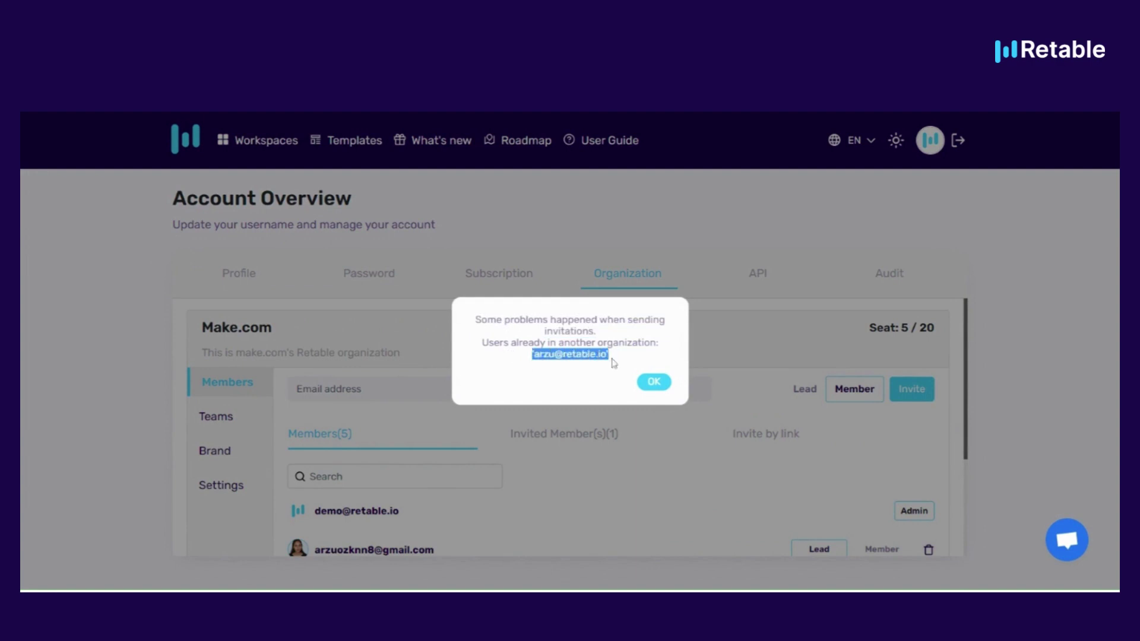
Invite the support e-mail address to the organization as a Lead
left_click(647, 386)
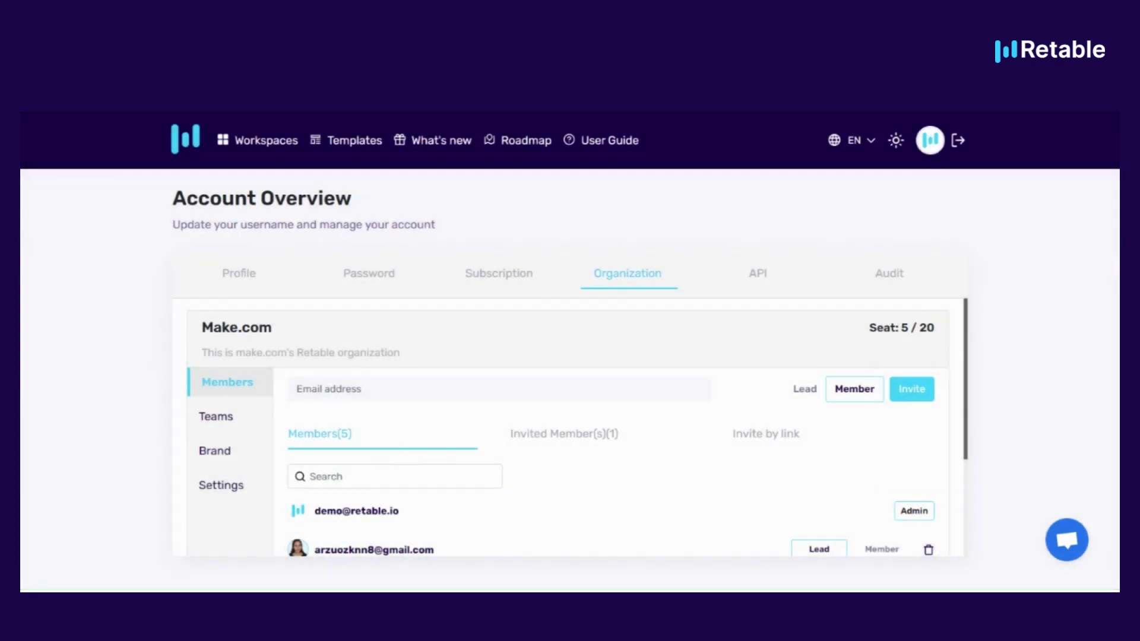
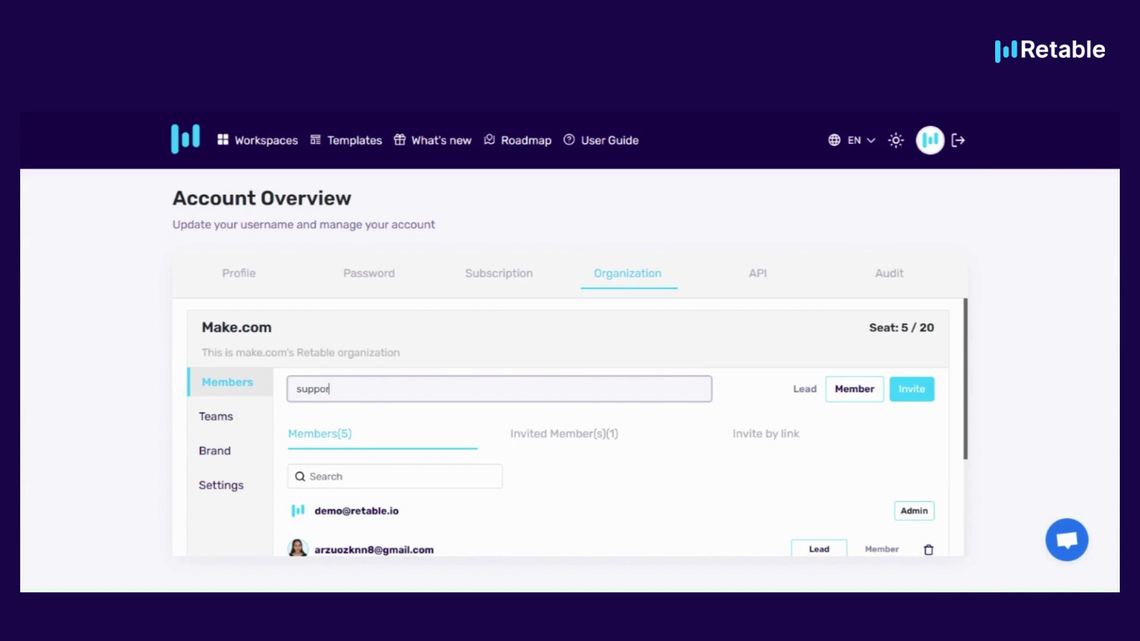
left_click(805, 389)
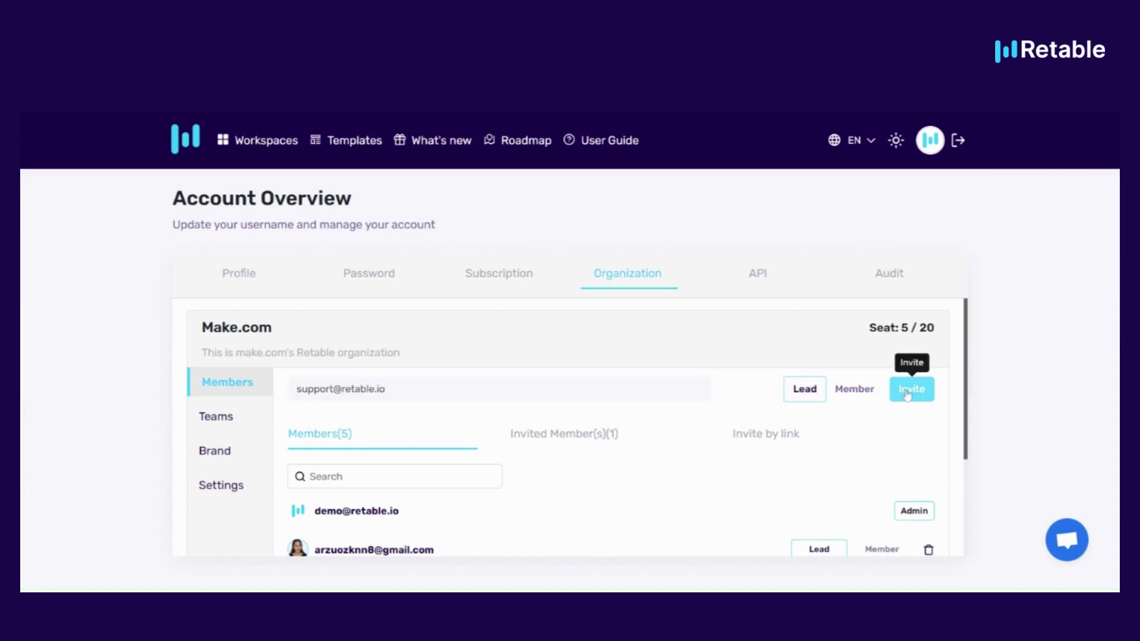
left_click(907, 395)
scroll(564, 516, "down", 3)
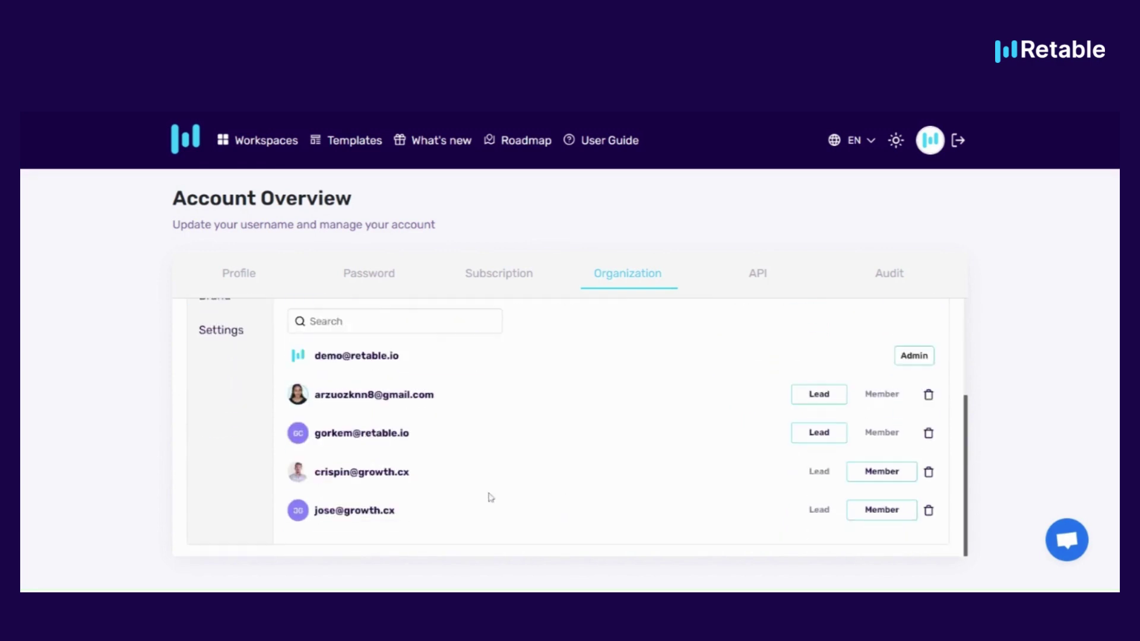
scroll(400, 515, "up", 3)
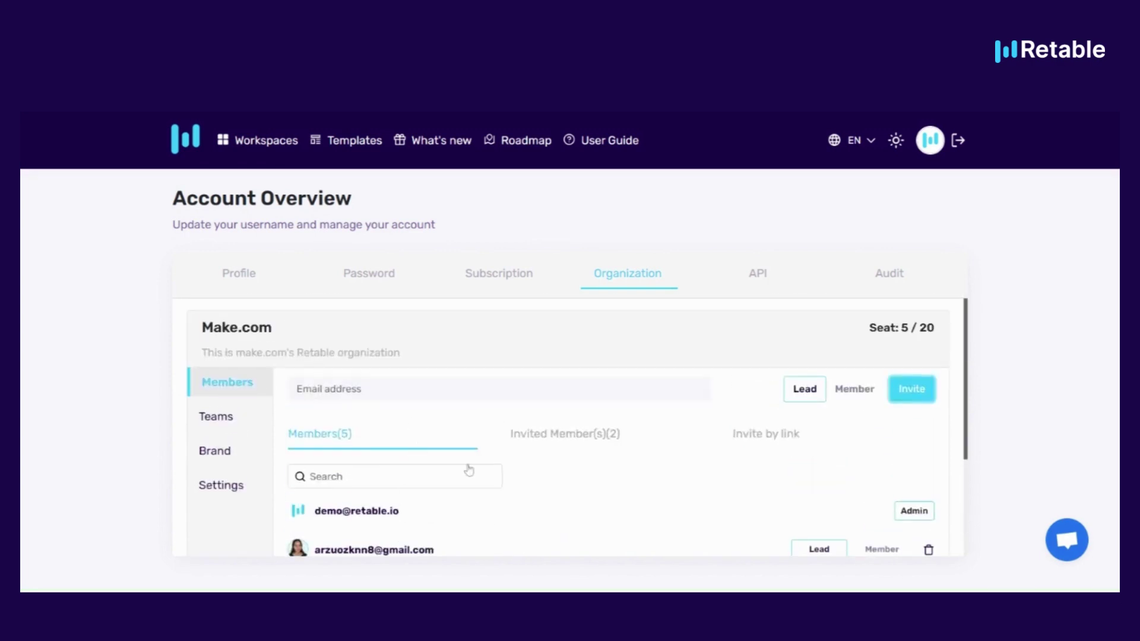
Remove one pending invitation from the Invited Member(s) list
left_click(554, 445)
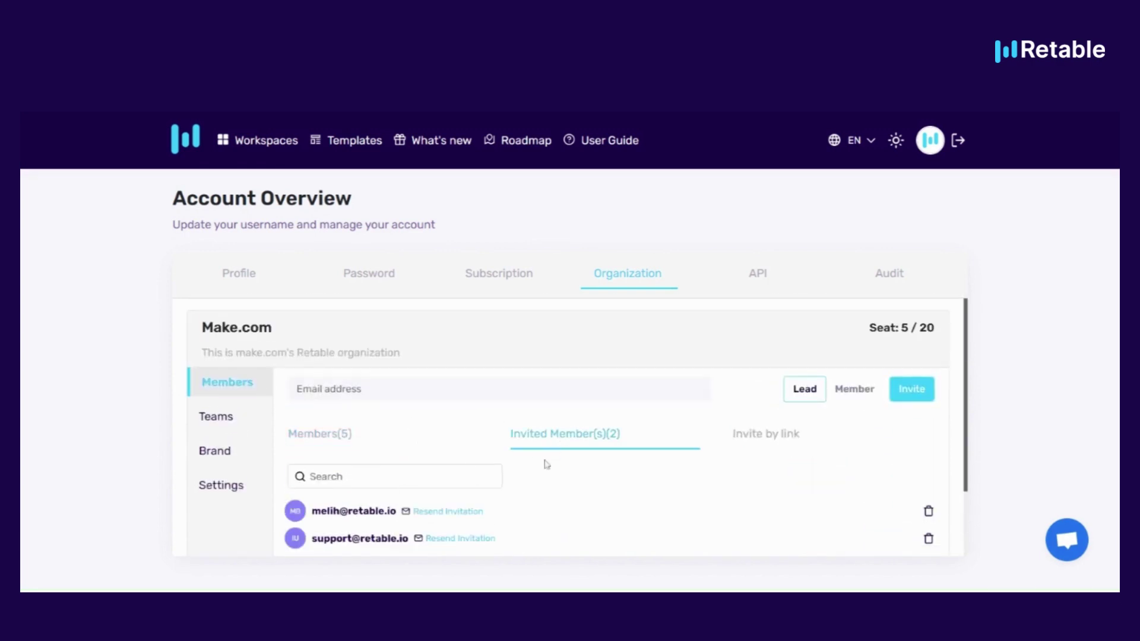
scroll(542, 463, "down", 2)
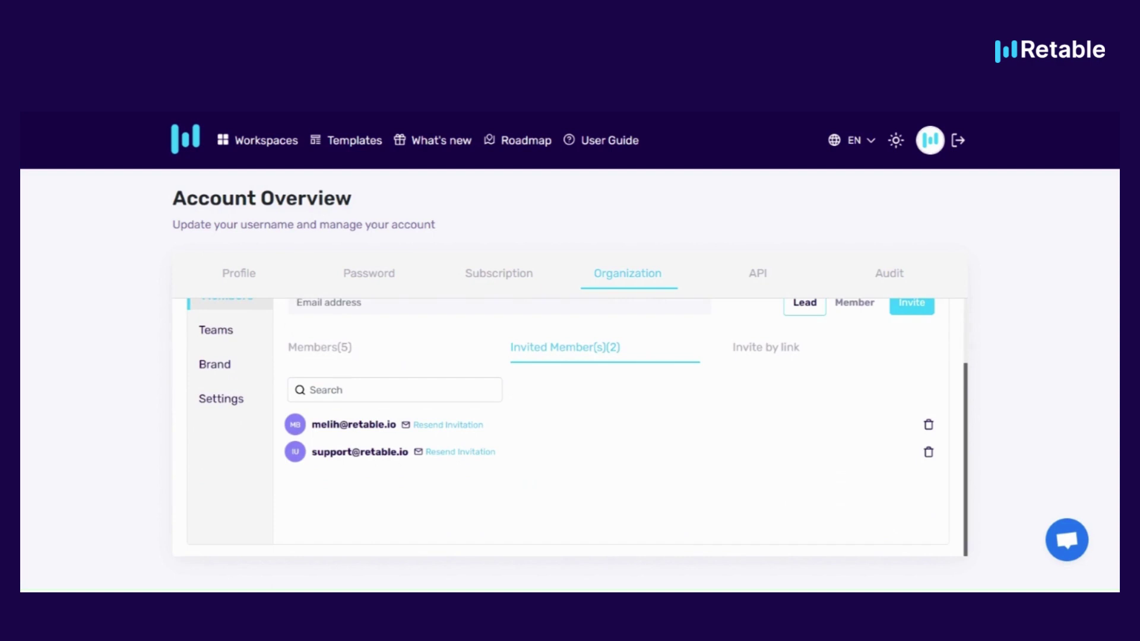
left_click_drag(311, 452, 411, 471)
left_click(409, 477)
left_click(928, 453)
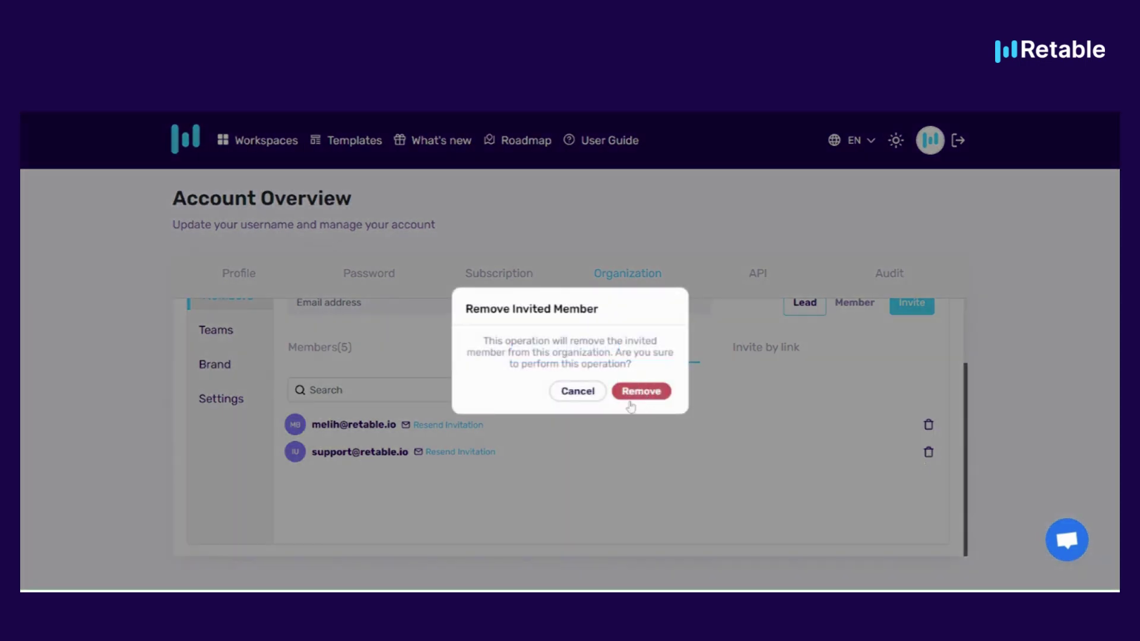
left_click(630, 406)
Add two teams, Customer Succes Team and Development Team, to the organization
scroll(376, 483, "up", 3)
left_click(234, 429)
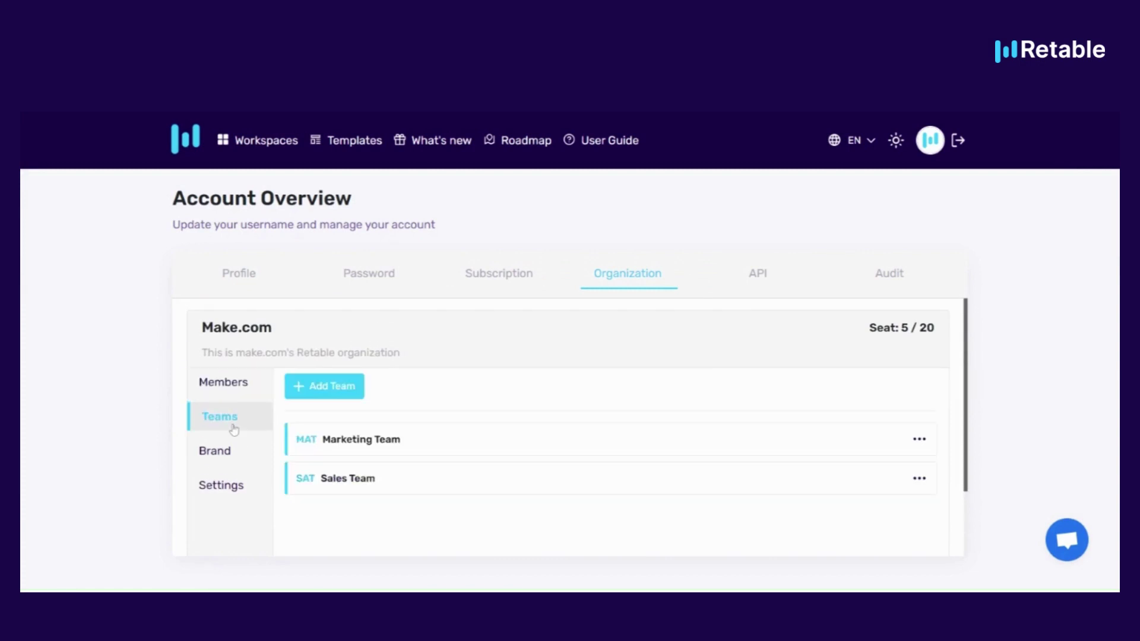
left_click(333, 394)
type("Custo")
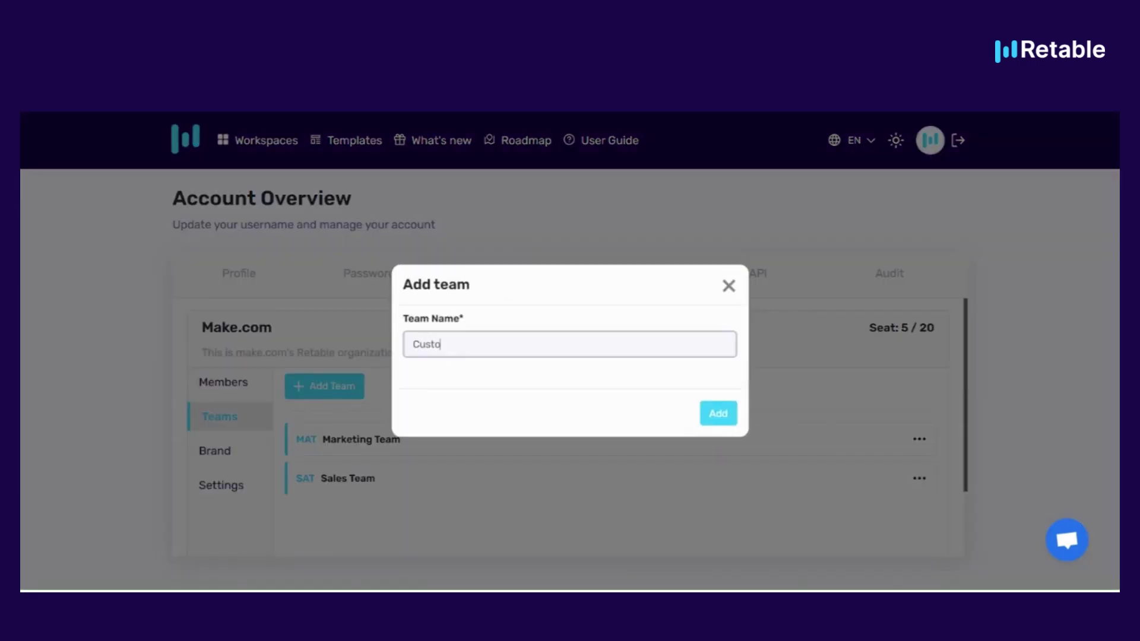
type("mer Succes Team")
left_click(719, 415)
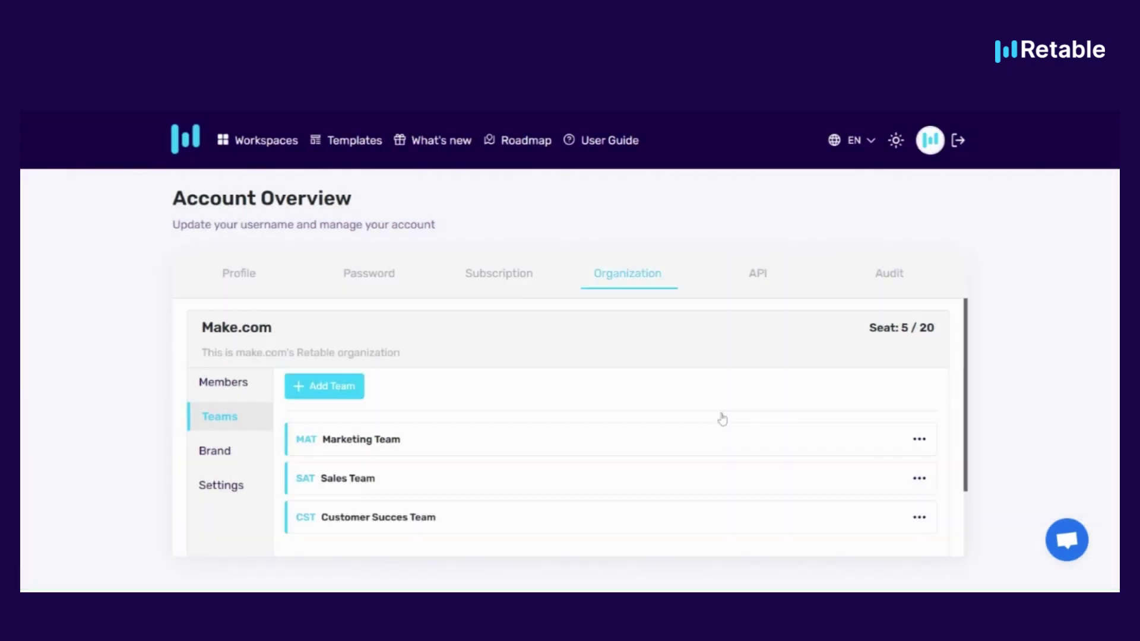
left_click(320, 389)
type("Devel")
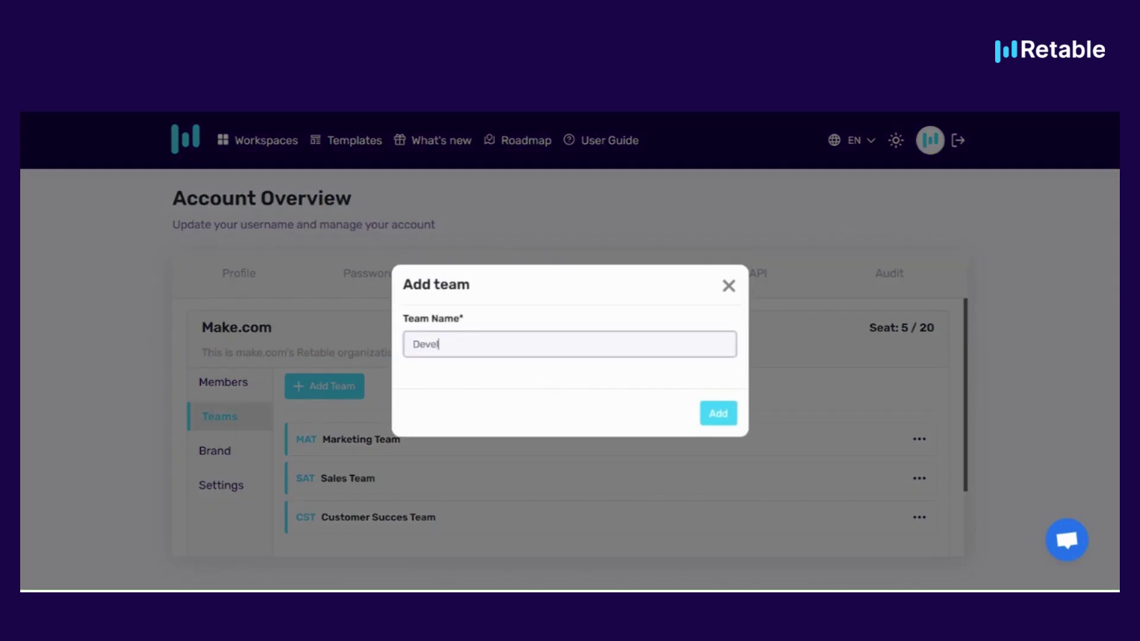
type("opment Team")
left_click(720, 420)
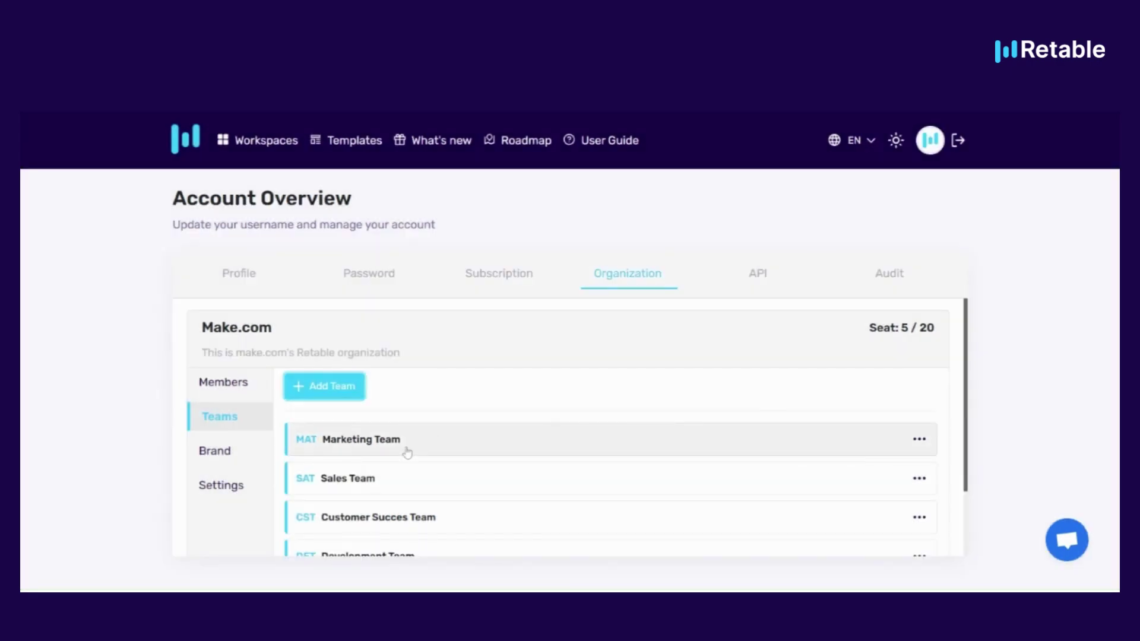
Check the member lists of the Marketing Team and the Sales Team
left_click(407, 452)
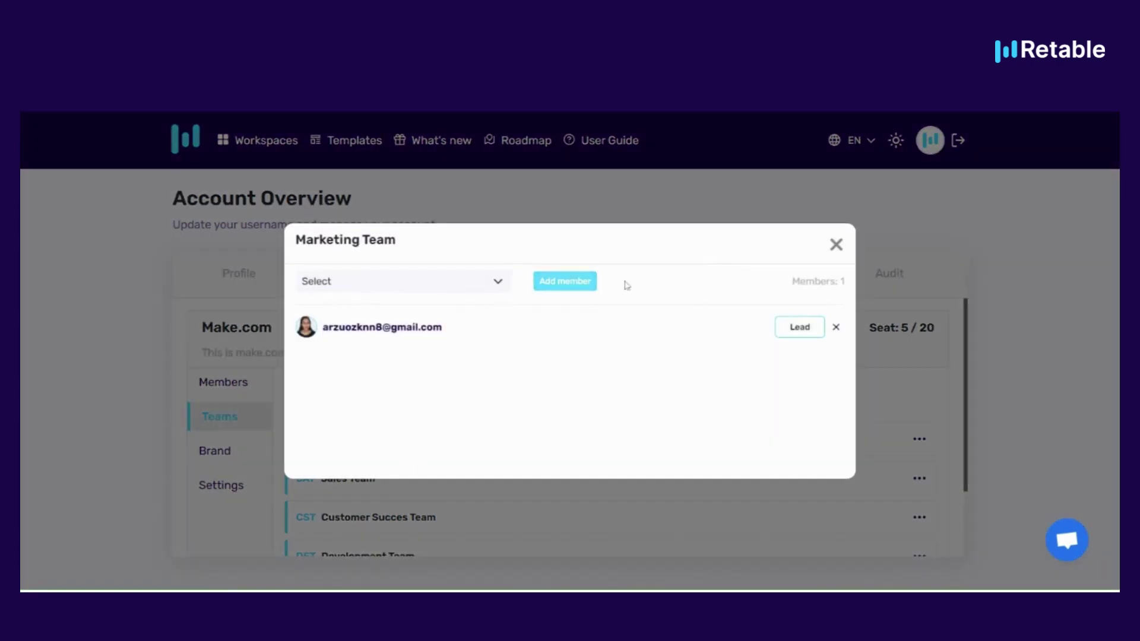
left_click(835, 245)
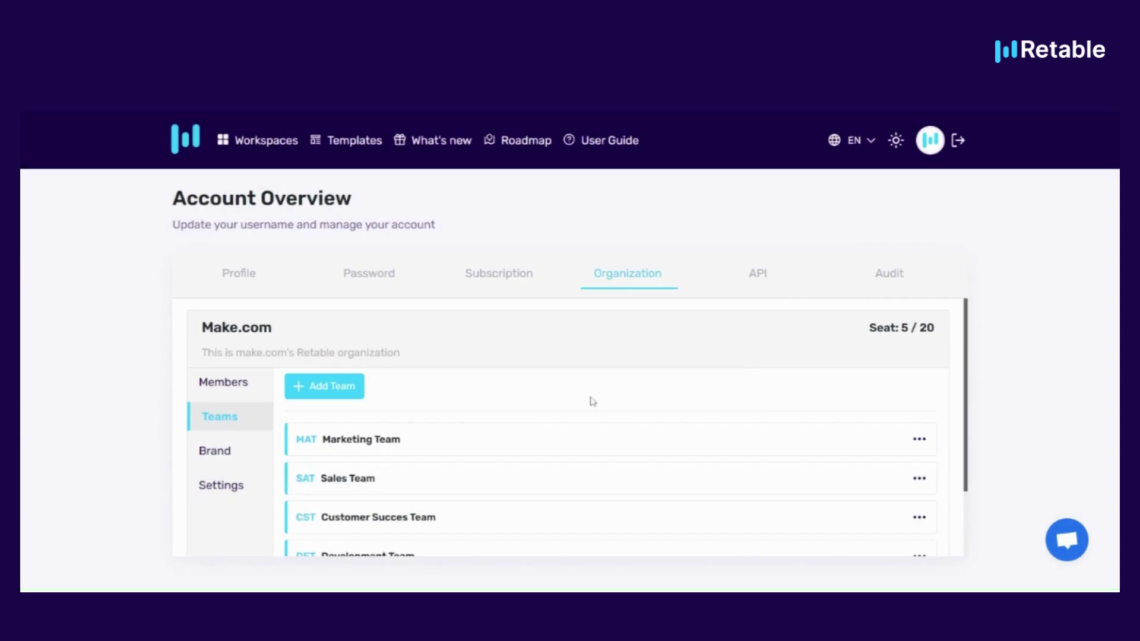
left_click(366, 492)
left_click(836, 244)
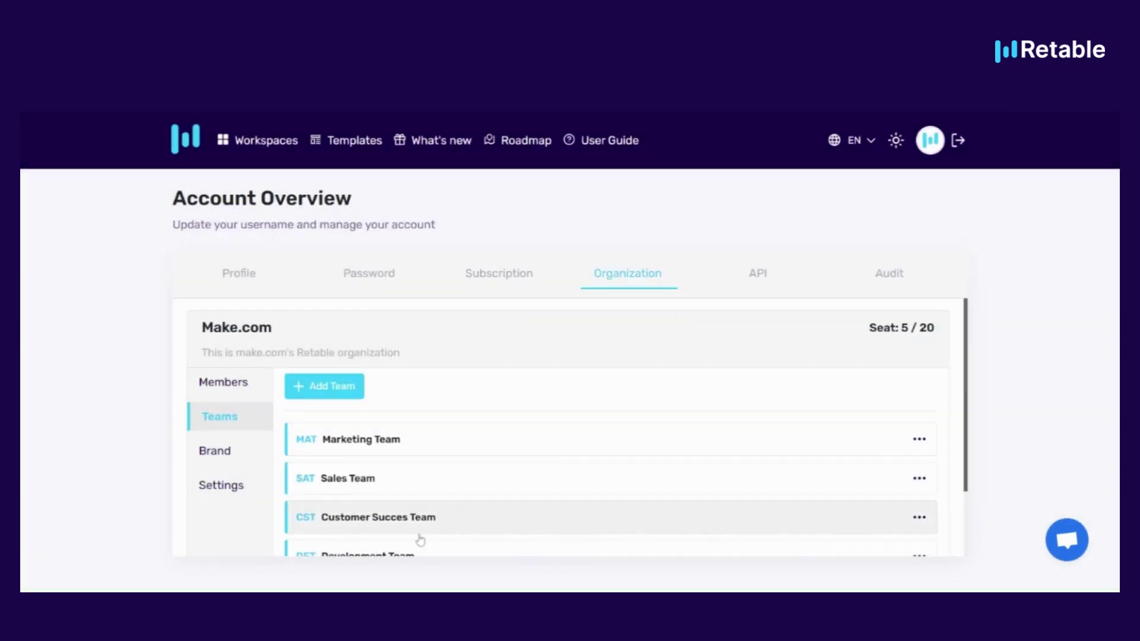
Add two organization users to Customer Succes Team as Leads
left_click(378, 533)
left_click(418, 287)
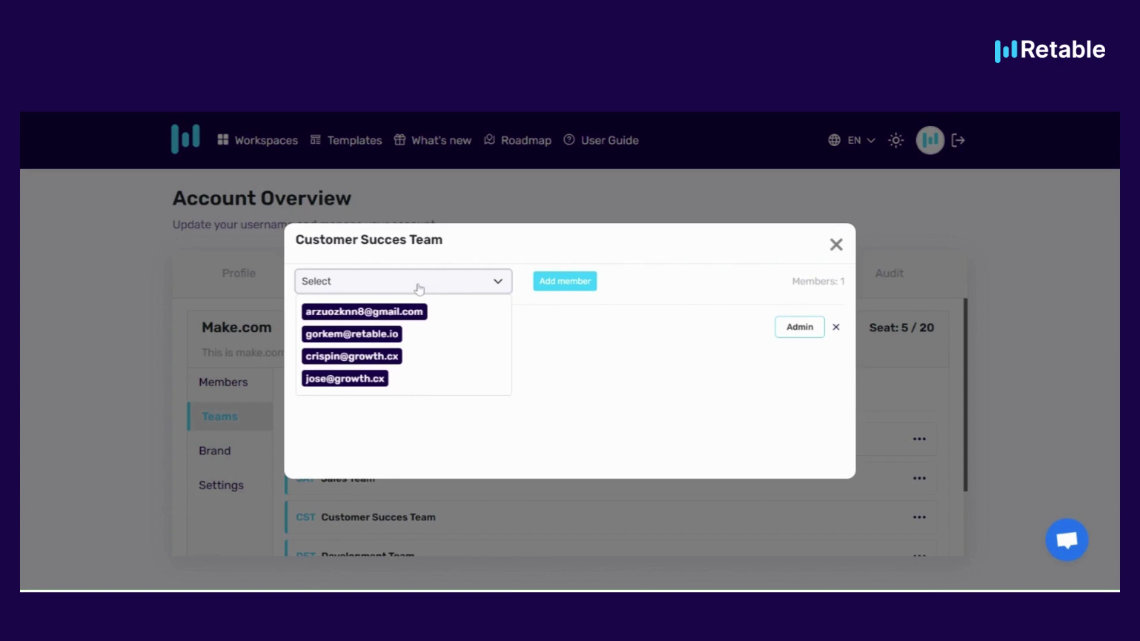
left_click(368, 314)
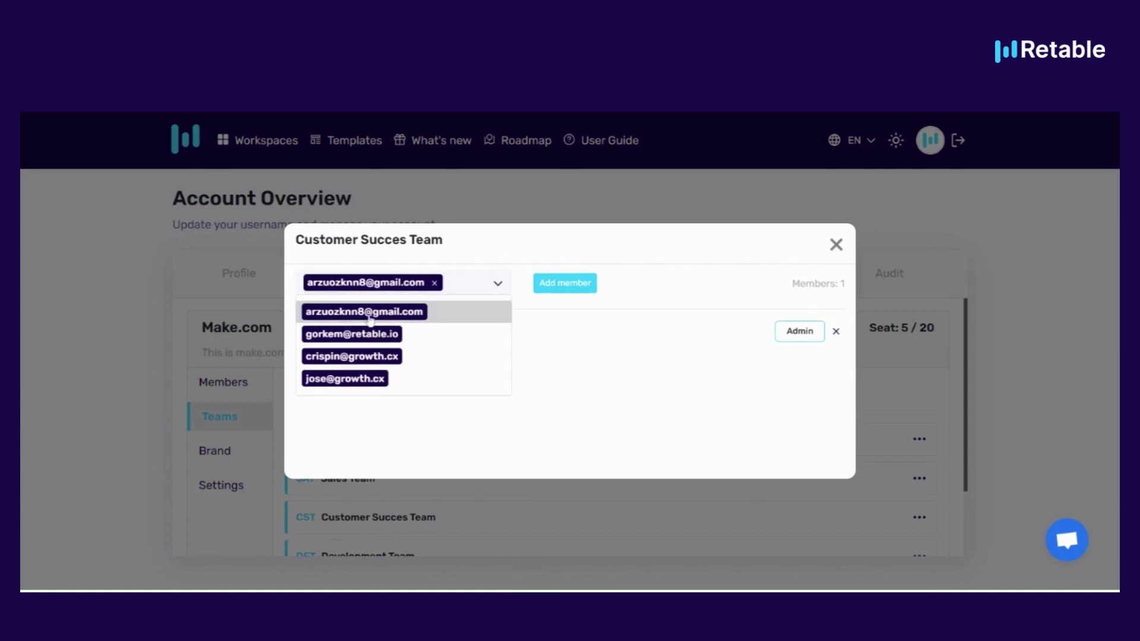
left_click(365, 335)
left_click(729, 290)
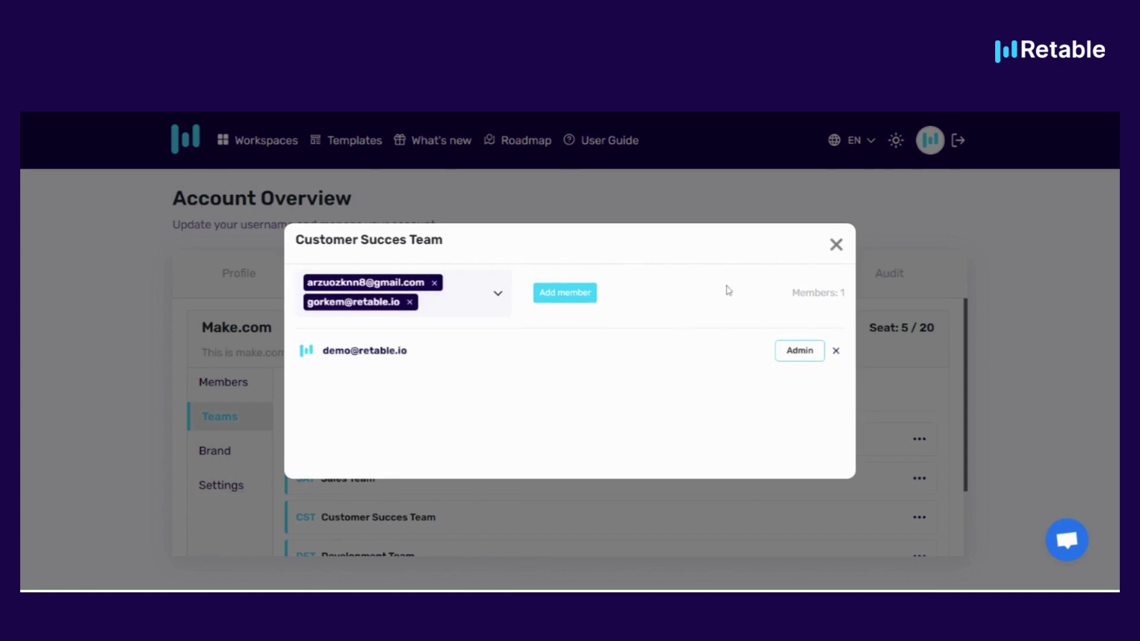
left_click(565, 293)
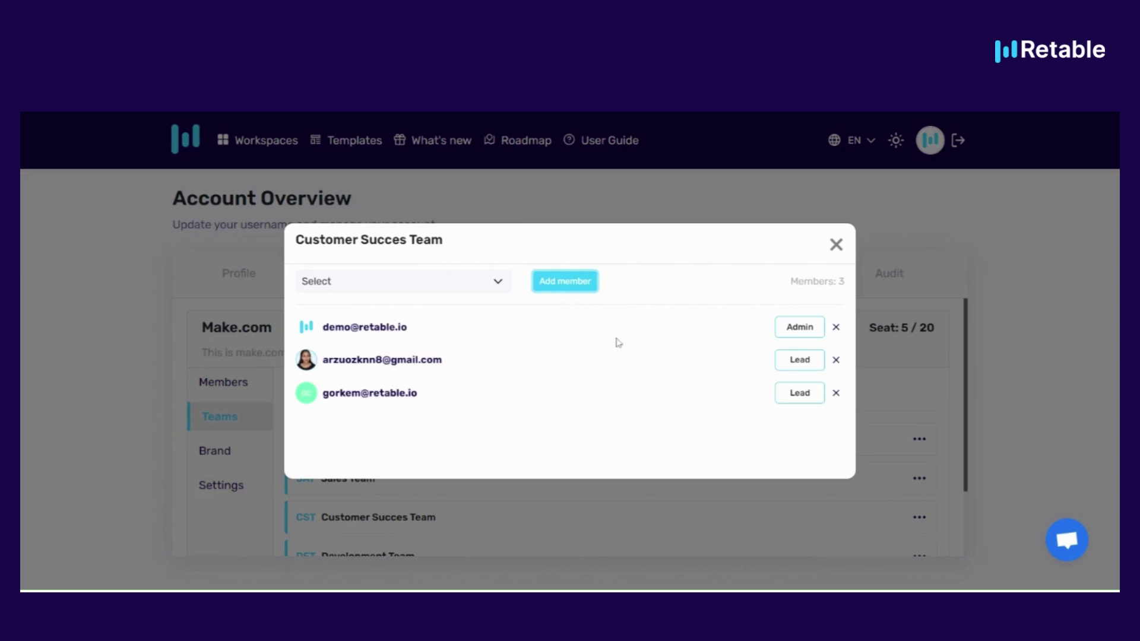
left_click(837, 248)
Reopen Customer Succes Team's members to confirm no other users remain to add
scroll(511, 477, "down", 1)
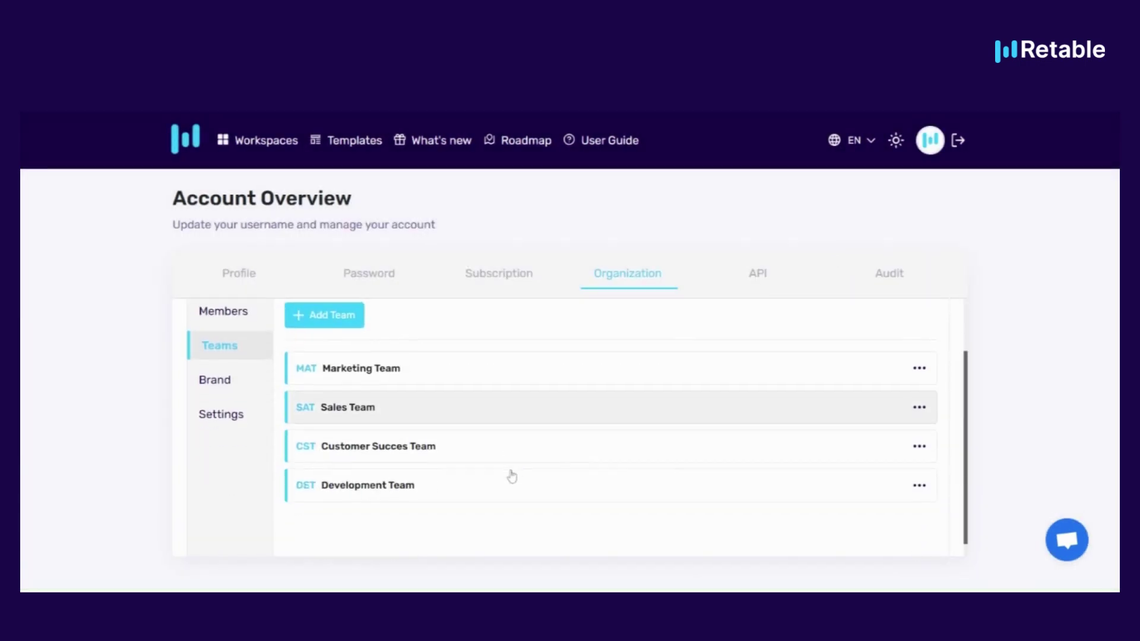
left_click(480, 455)
left_click(453, 285)
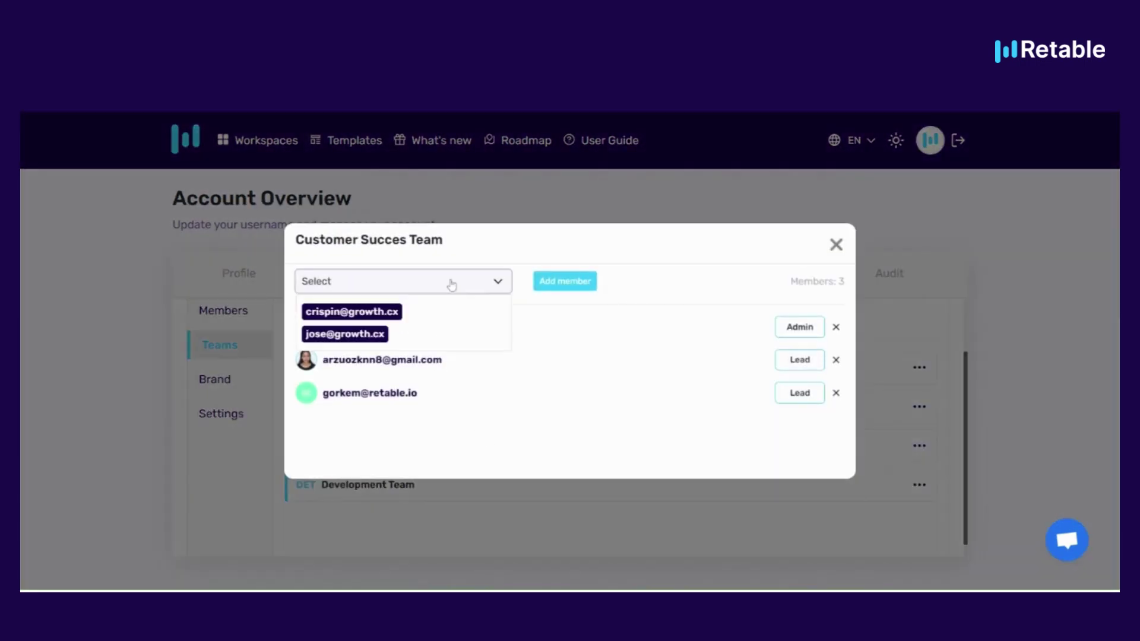
left_click(621, 354)
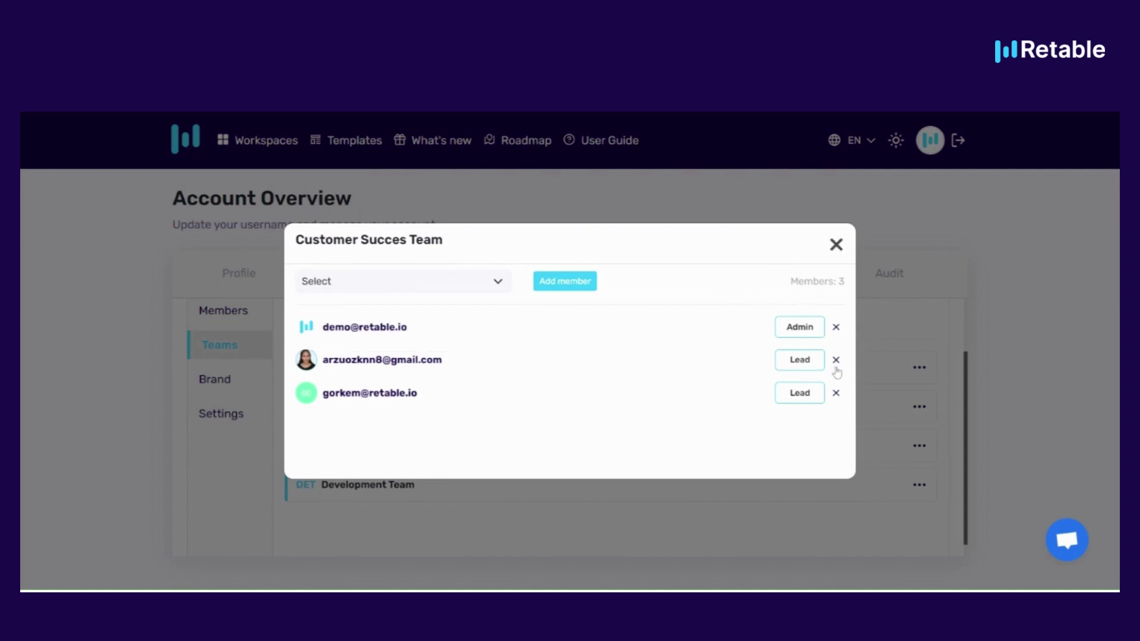
left_click(832, 250)
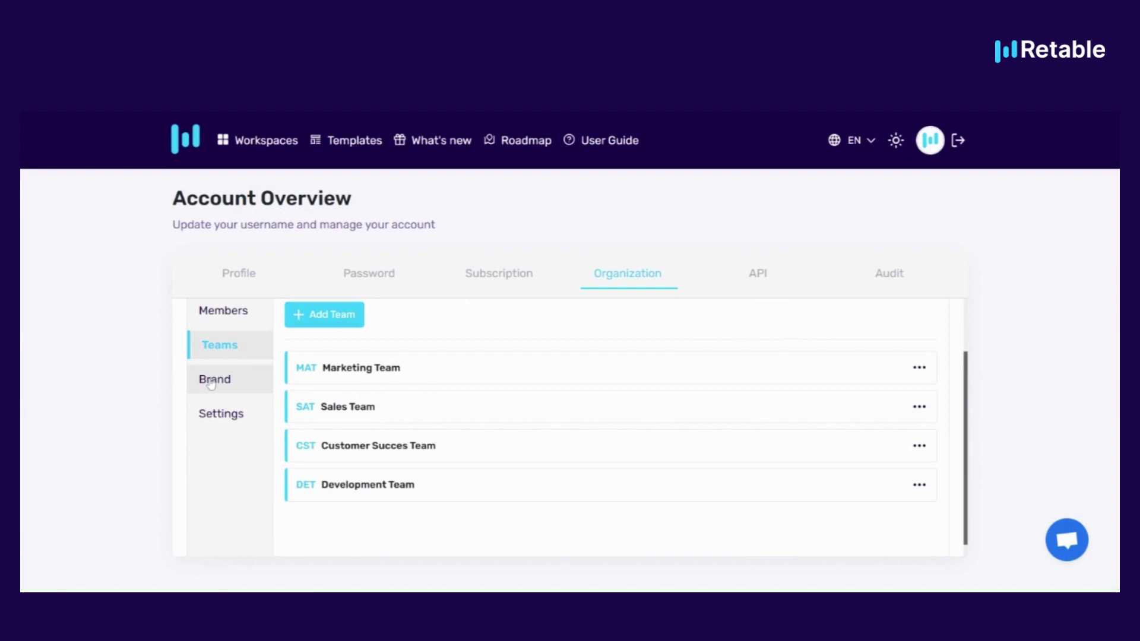
Set the Brand Title to Make.com and upload the purple Make logo
left_click(213, 381)
scroll(404, 385, "up", 1)
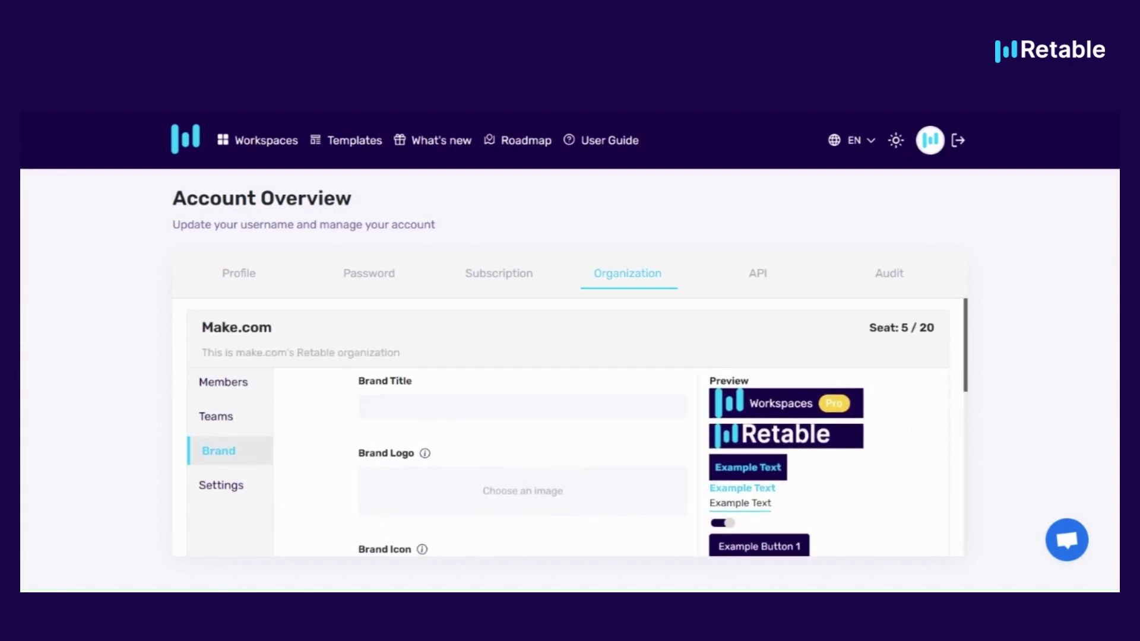
left_click(522, 406)
type("Make")
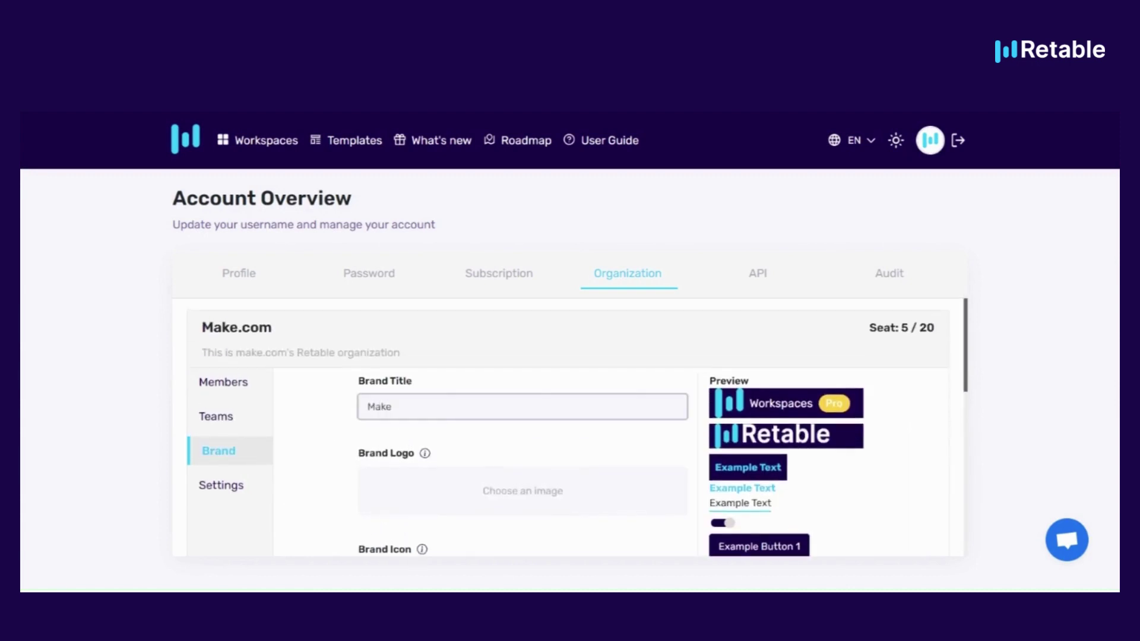
type(".com")
left_click(513, 497)
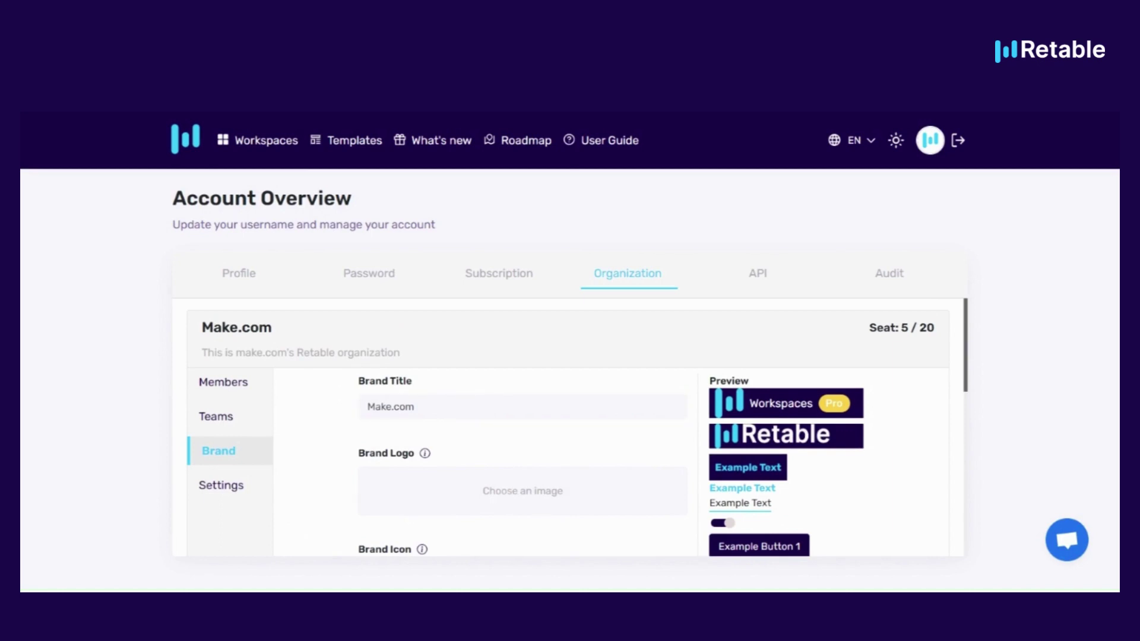
Set the primary brand colour to purple and the secondary colour to black
scroll(570, 473, "down", 2)
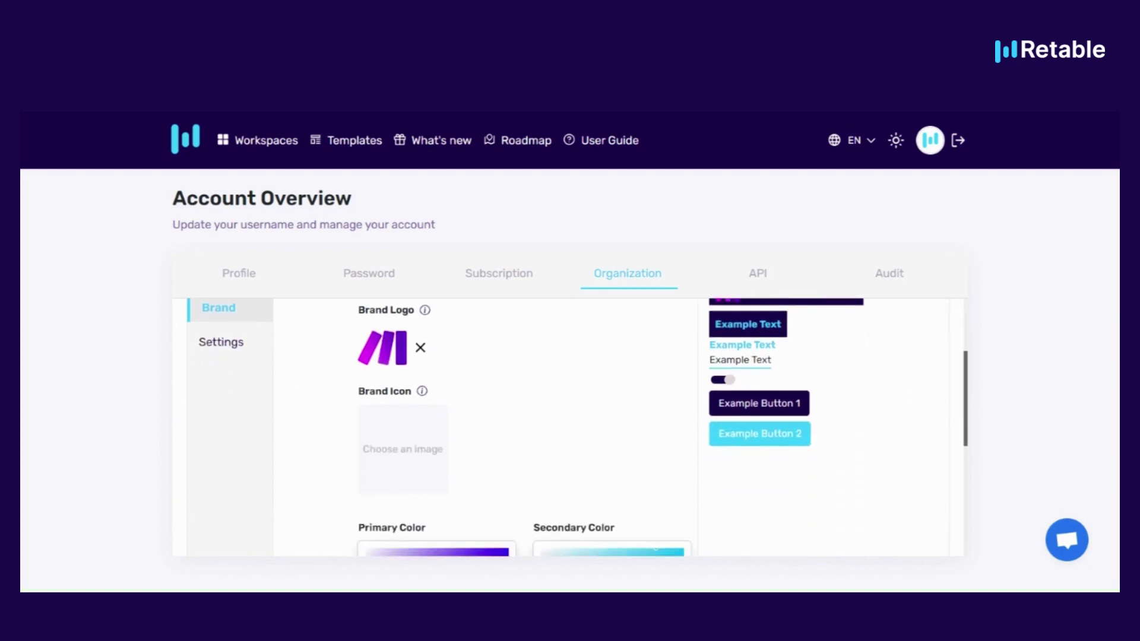
scroll(577, 422, "down", 3)
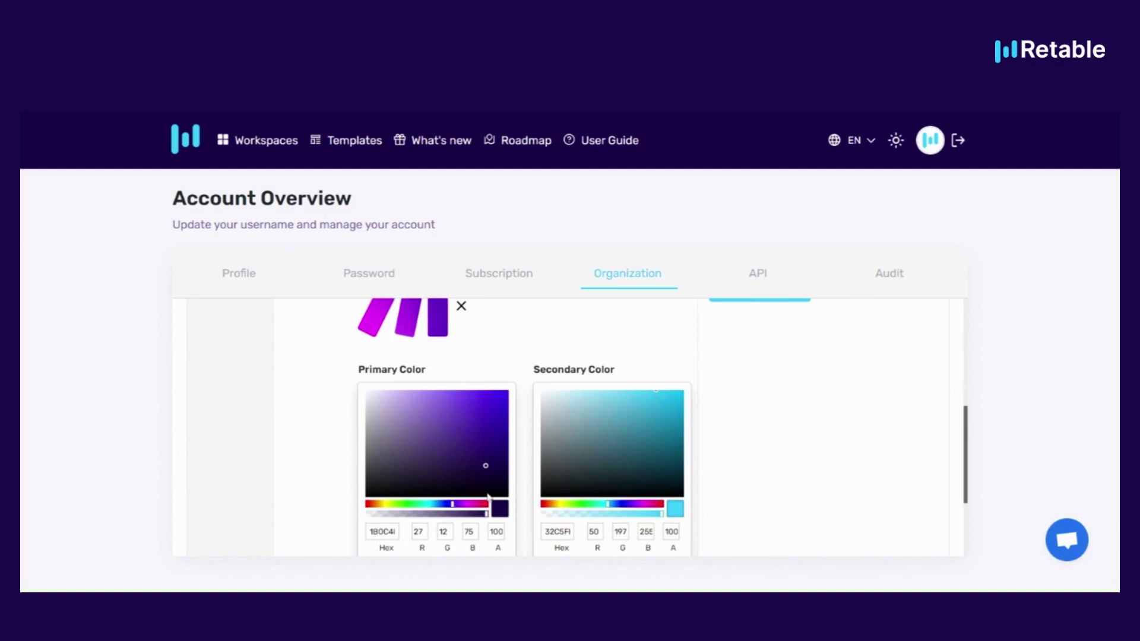
left_click(501, 504)
scroll(449, 398, "up", 1)
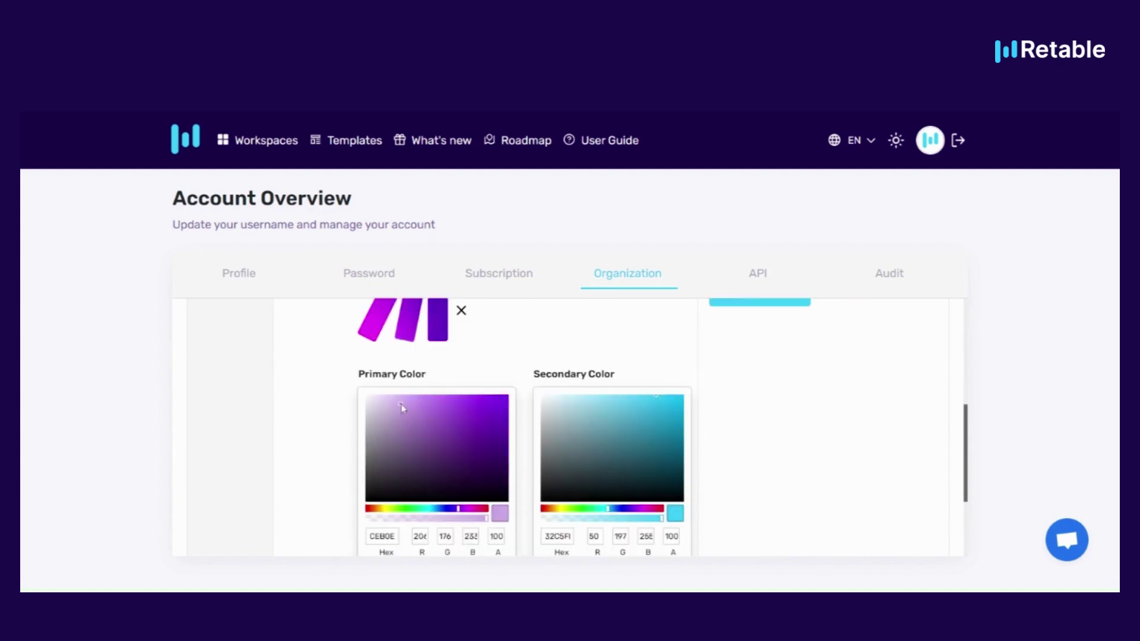
scroll(832, 412, "up", 3)
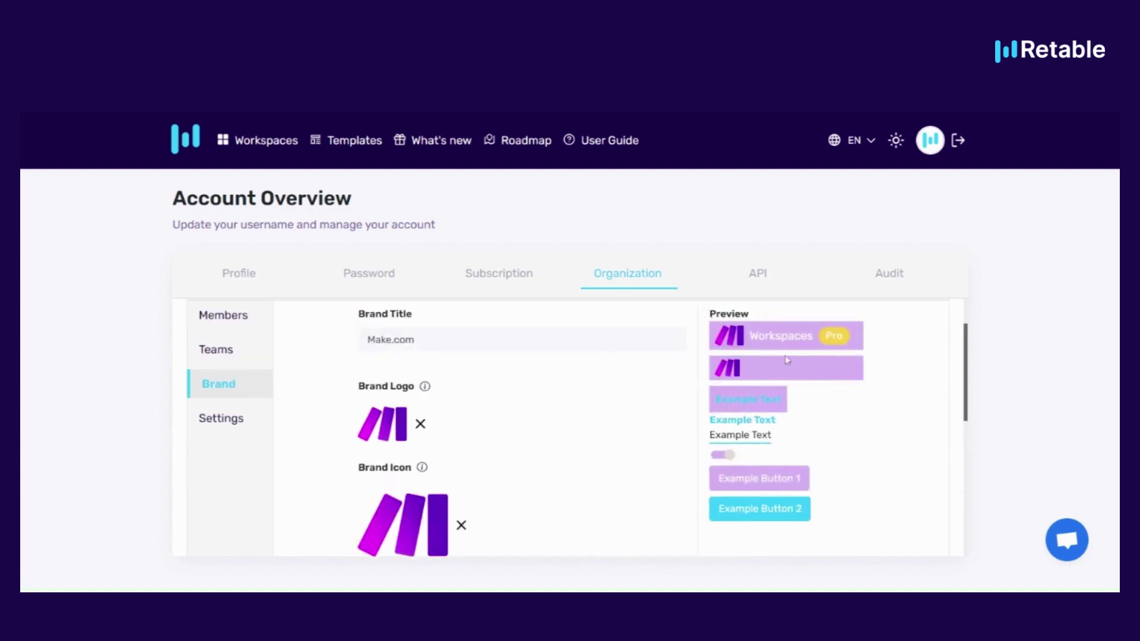
scroll(760, 387, "down", 2)
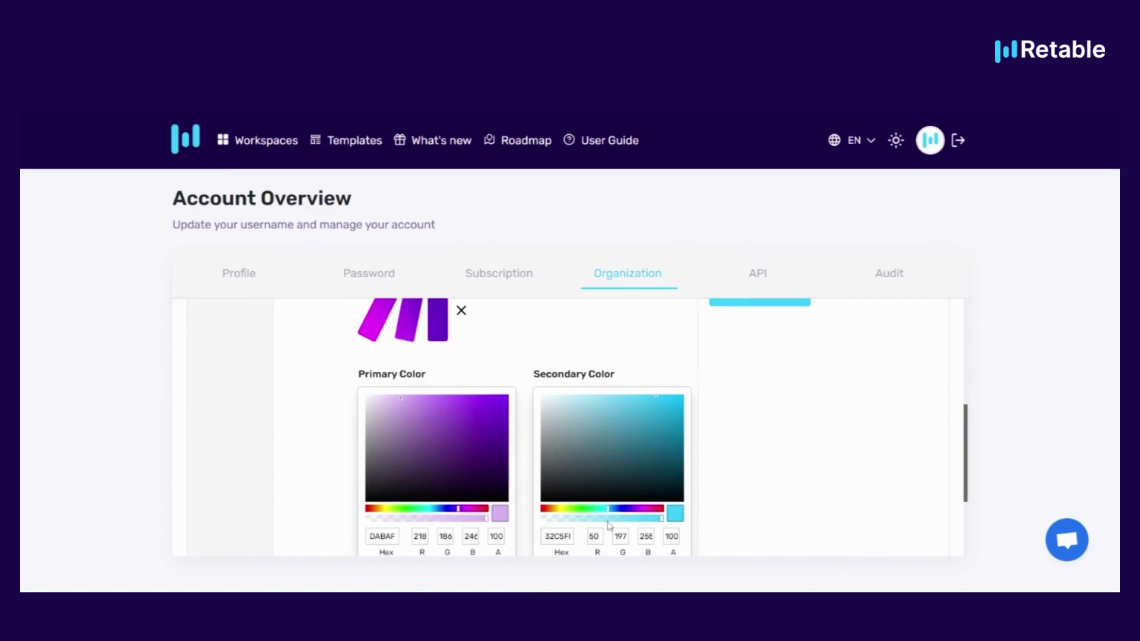
scroll(649, 510, "down", 1)
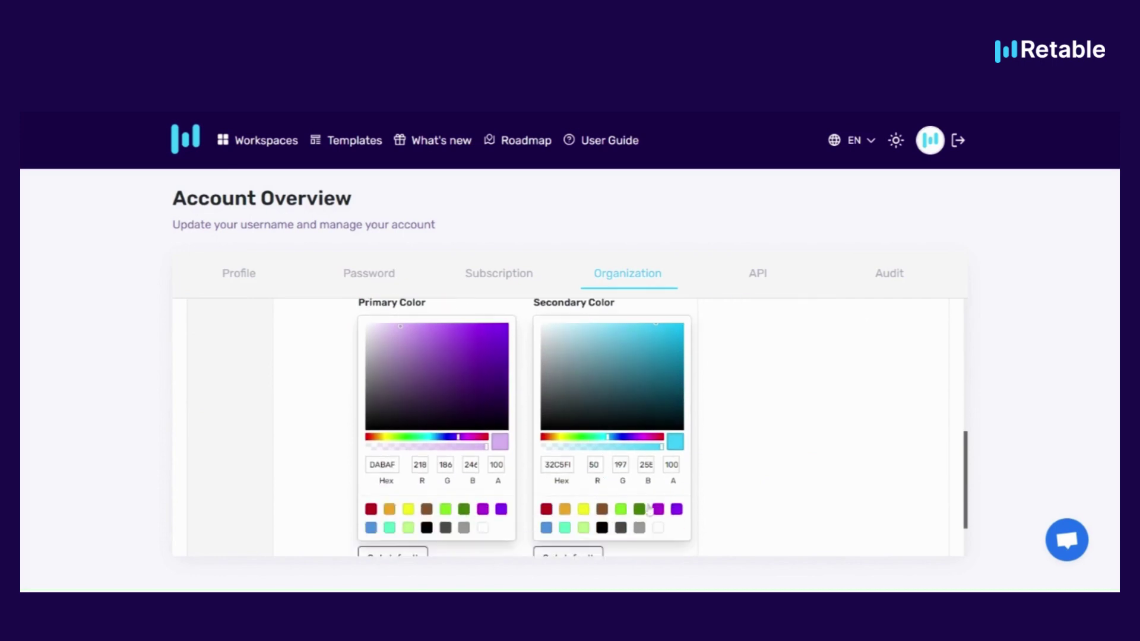
left_click(602, 528)
scroll(877, 465, "up", 3)
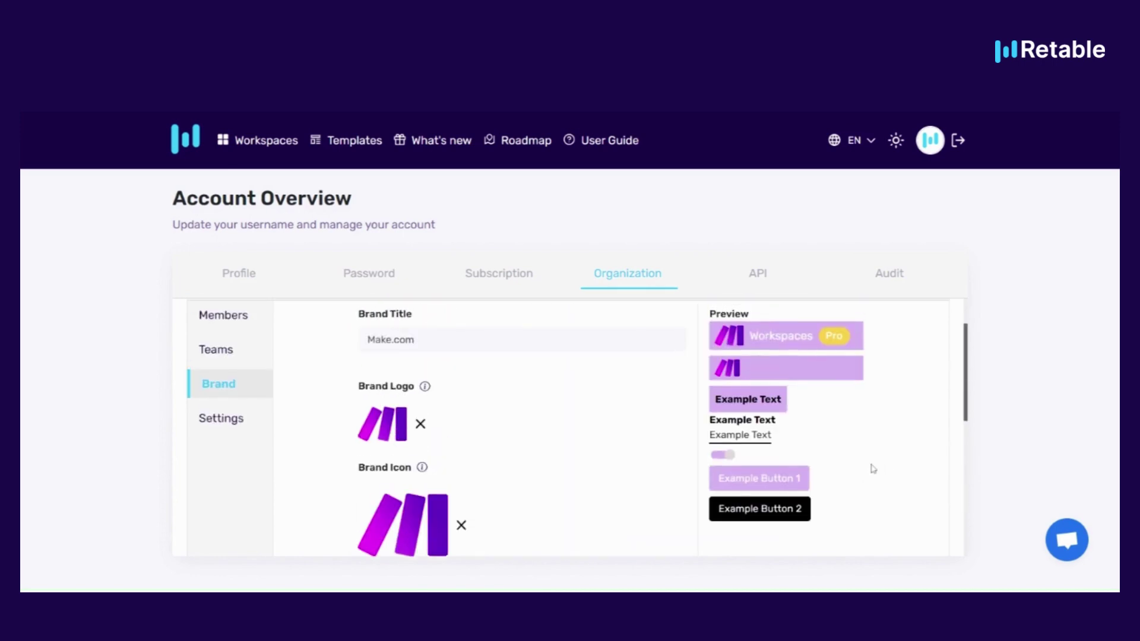
left_click(729, 456)
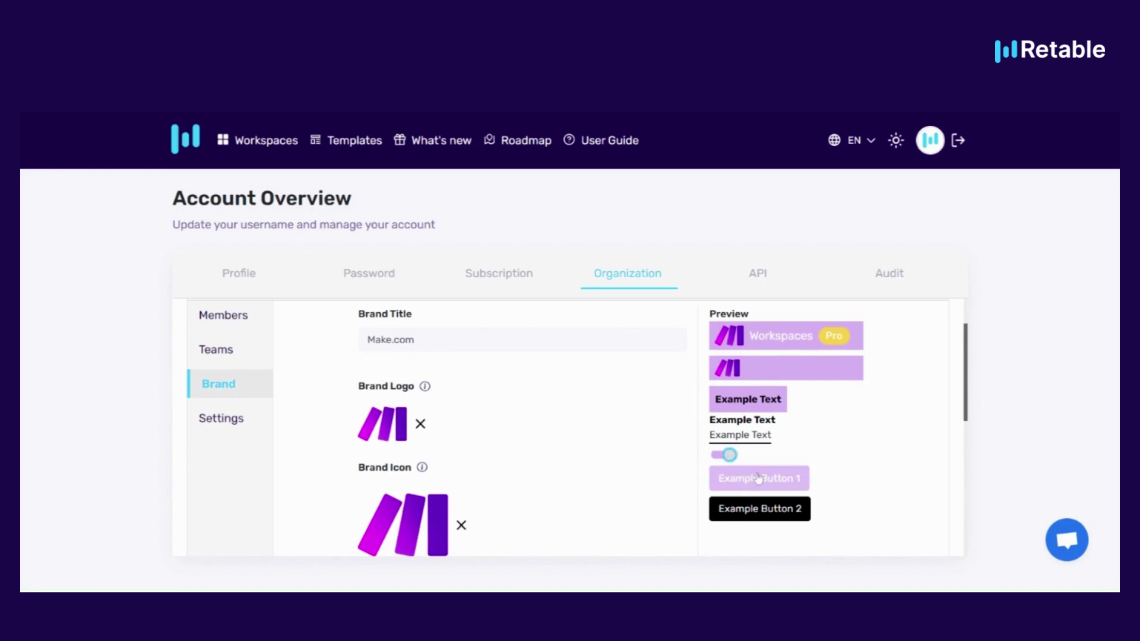
Save the branding, then switch the primary colour to a darker purple and save again
scroll(766, 378, "down", 5)
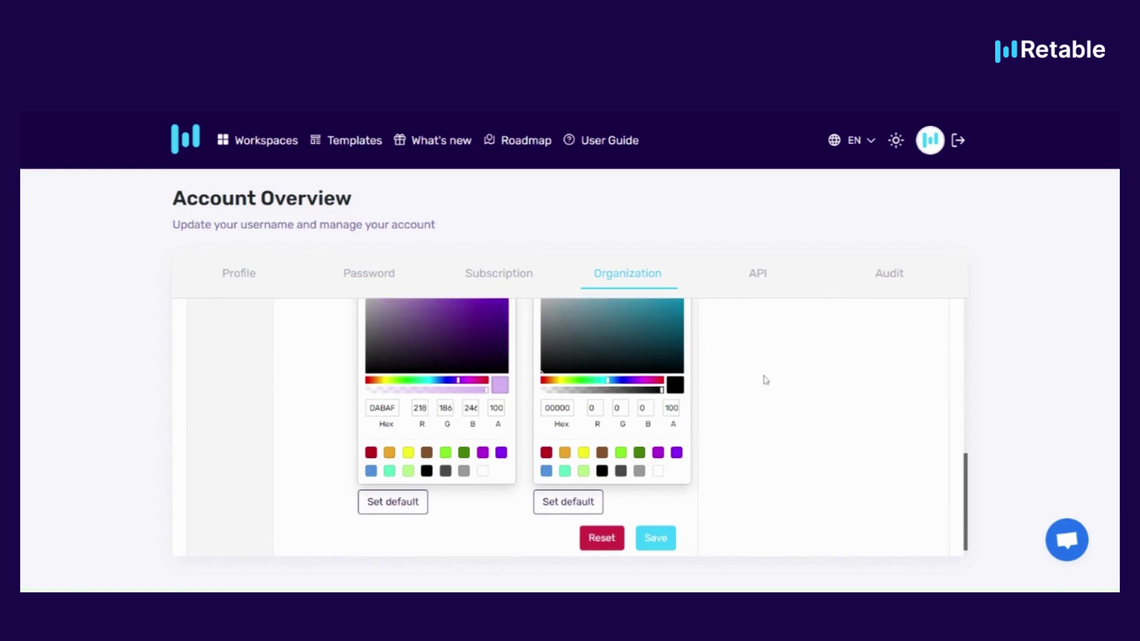
left_click(657, 524)
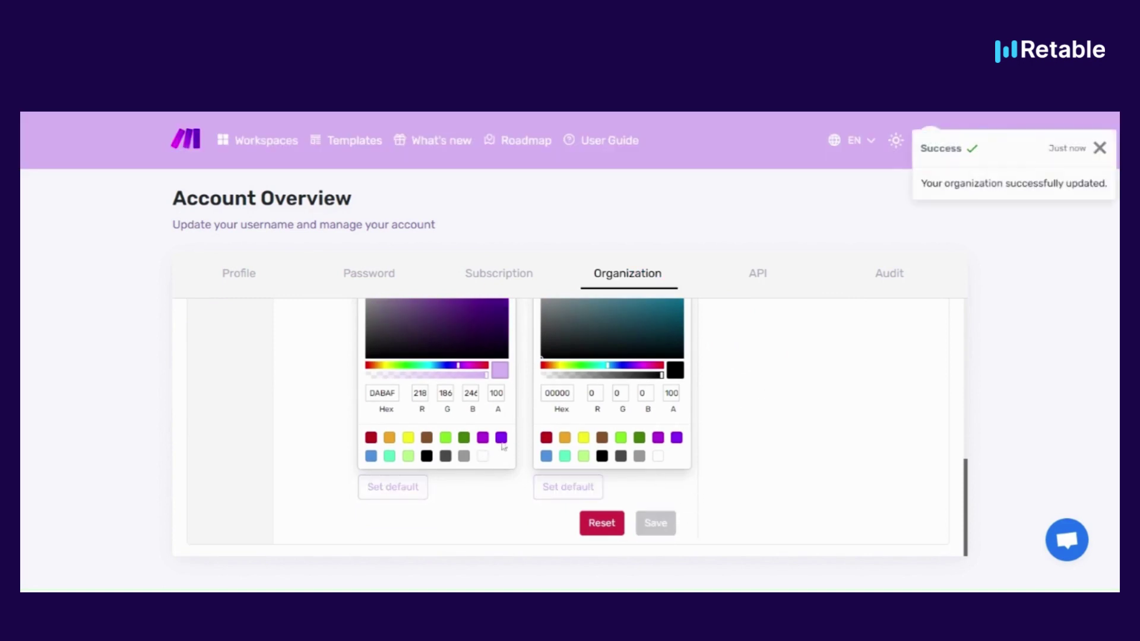
left_click(502, 444)
left_click(656, 522)
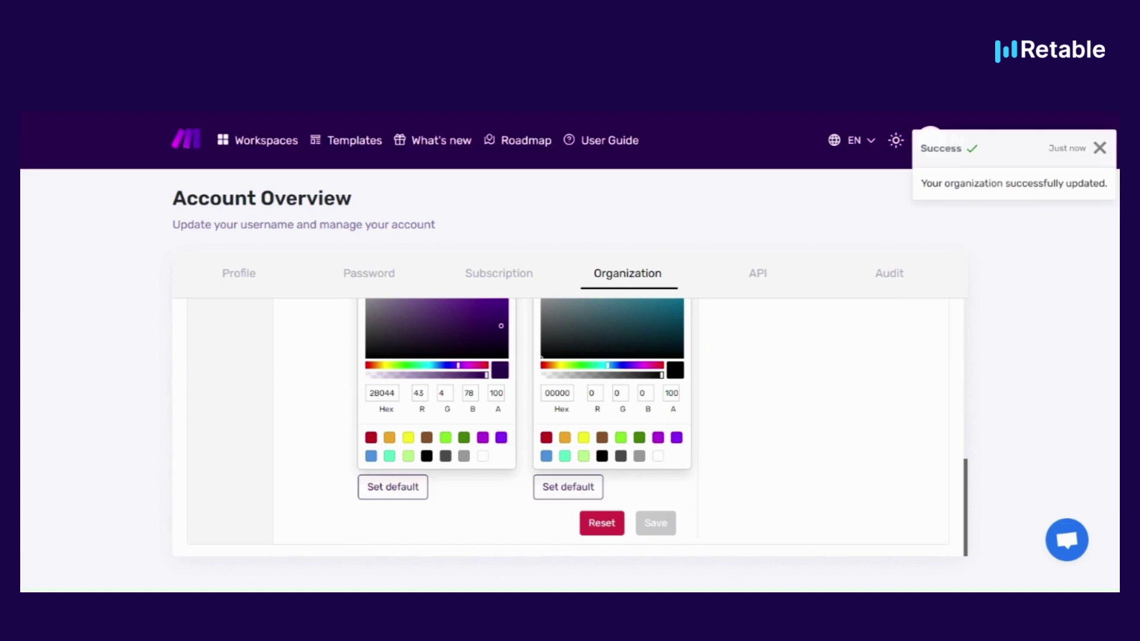
scroll(391, 371, "up", 4)
scroll(390, 372, "up", 2)
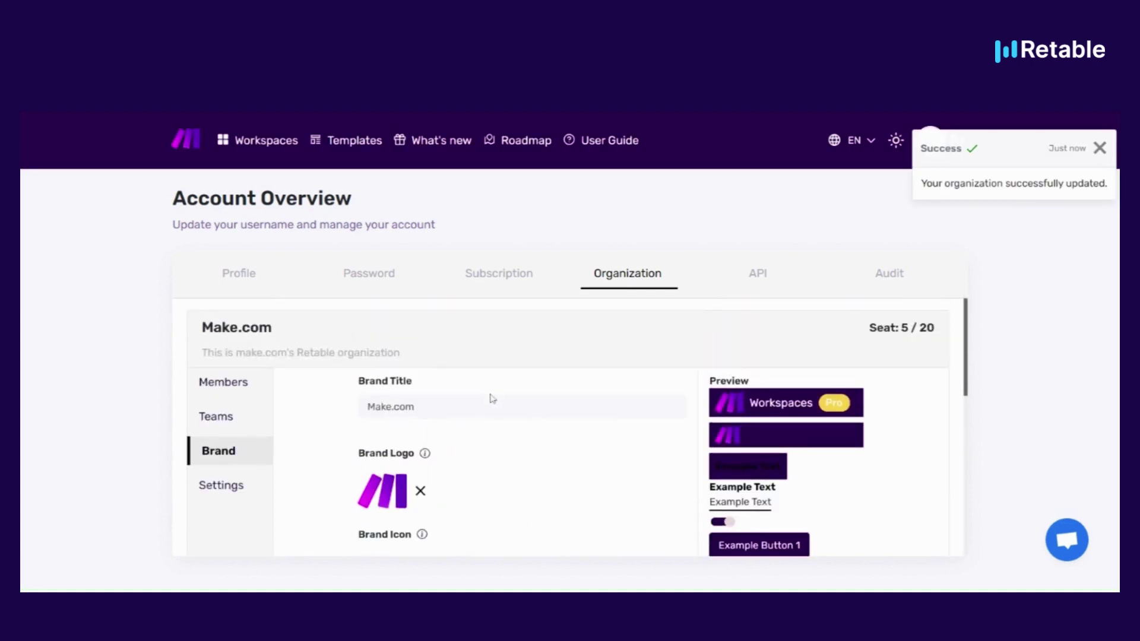
left_click(222, 485)
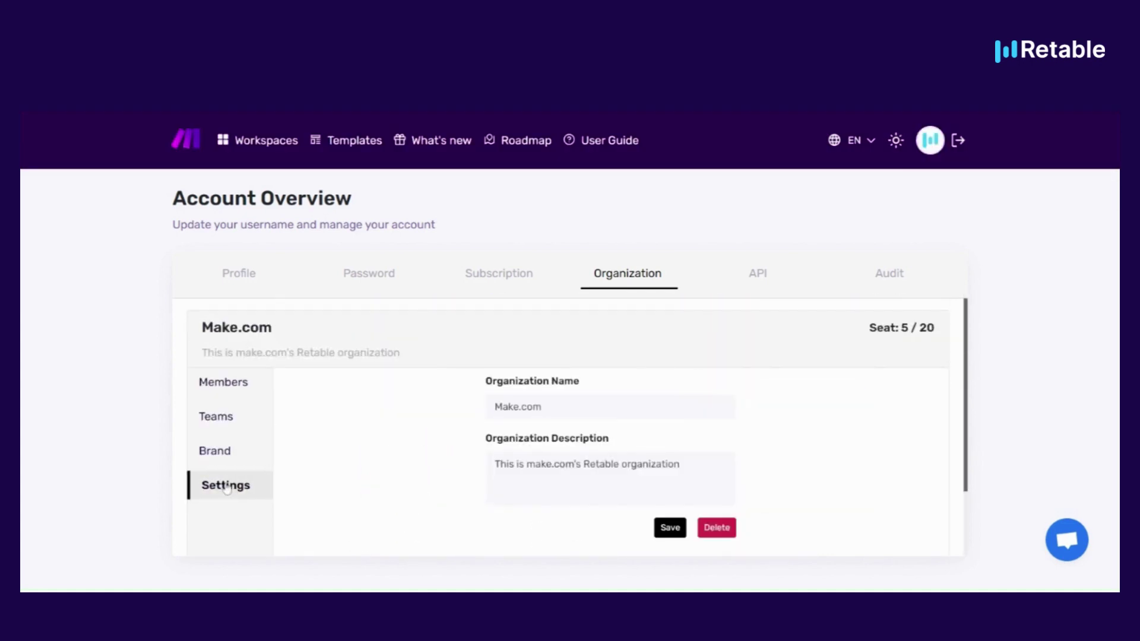
Create a new workspace named Marketing Workspace for use in the organization
left_click(234, 277)
left_click(187, 154)
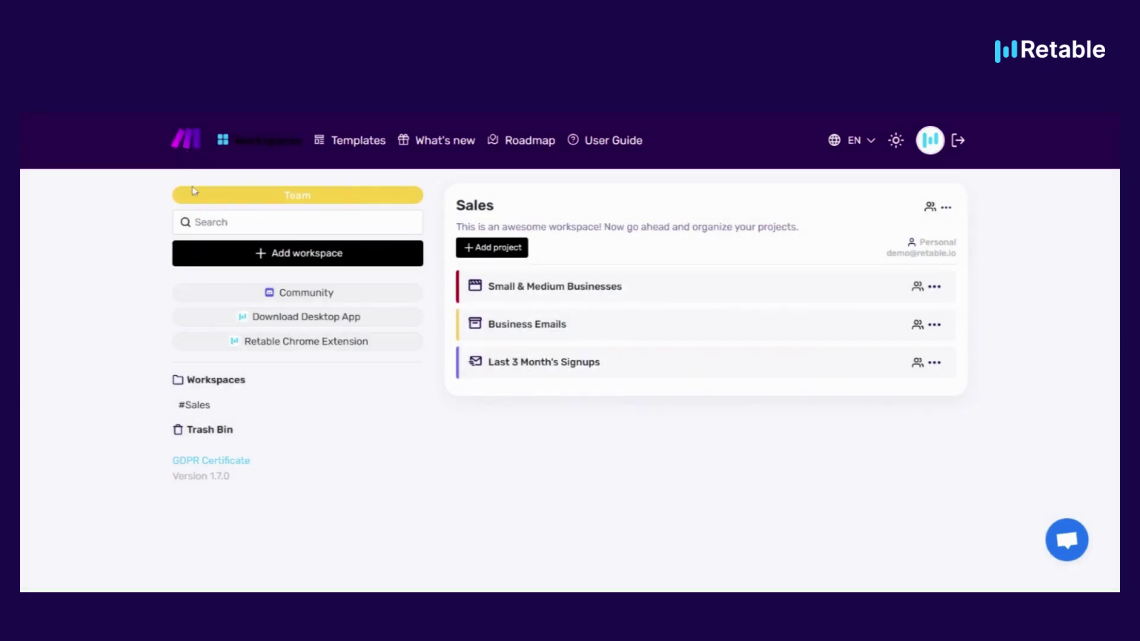
left_click(259, 257)
left_click(262, 278)
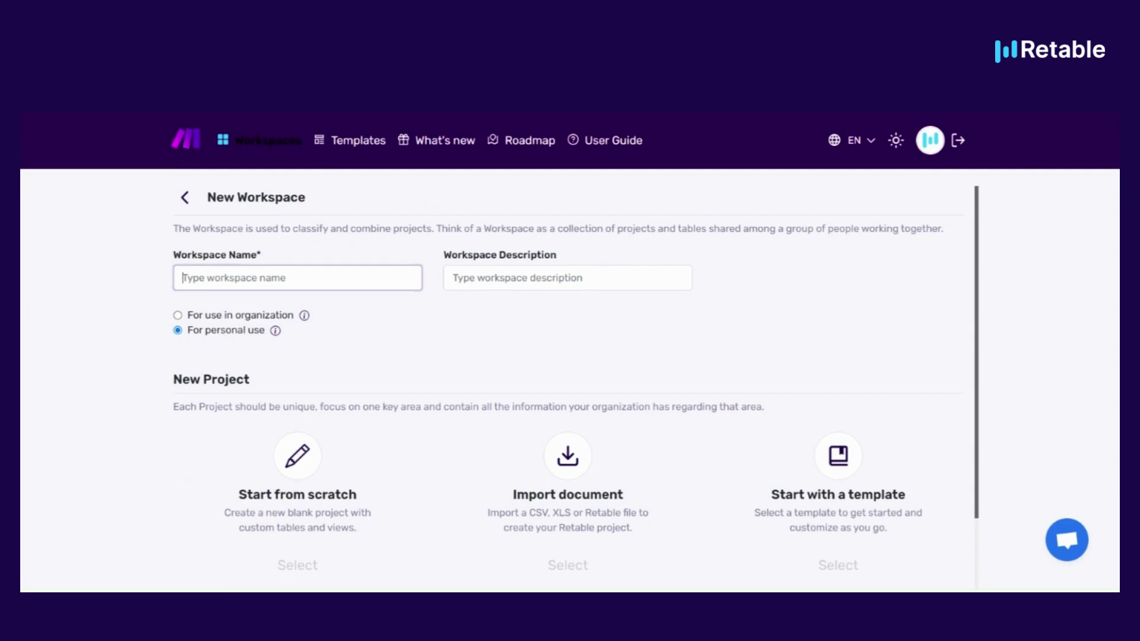
type("Marketing Workspace")
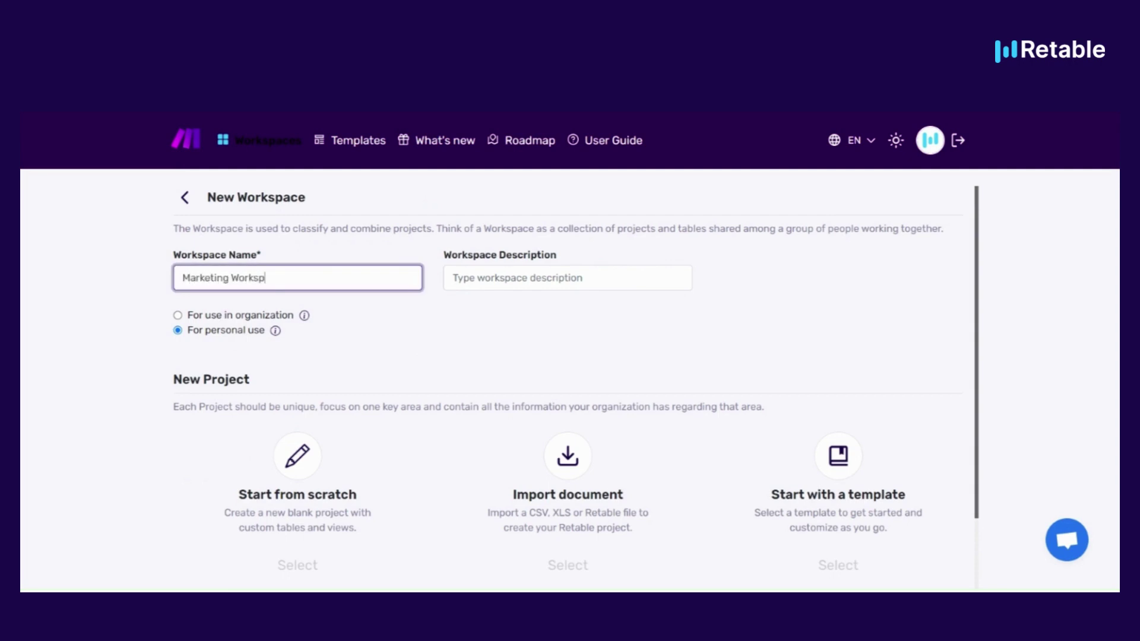
left_click(178, 318)
Build a blank first project named Test Project in the workspace
mouse_move(305, 317)
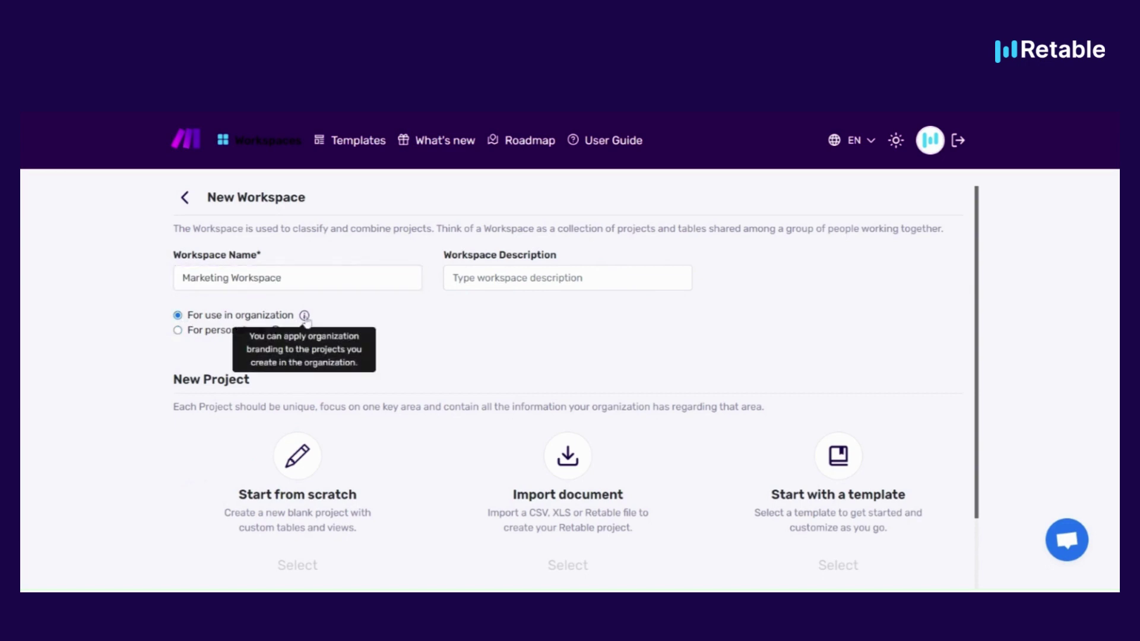
left_click(294, 469)
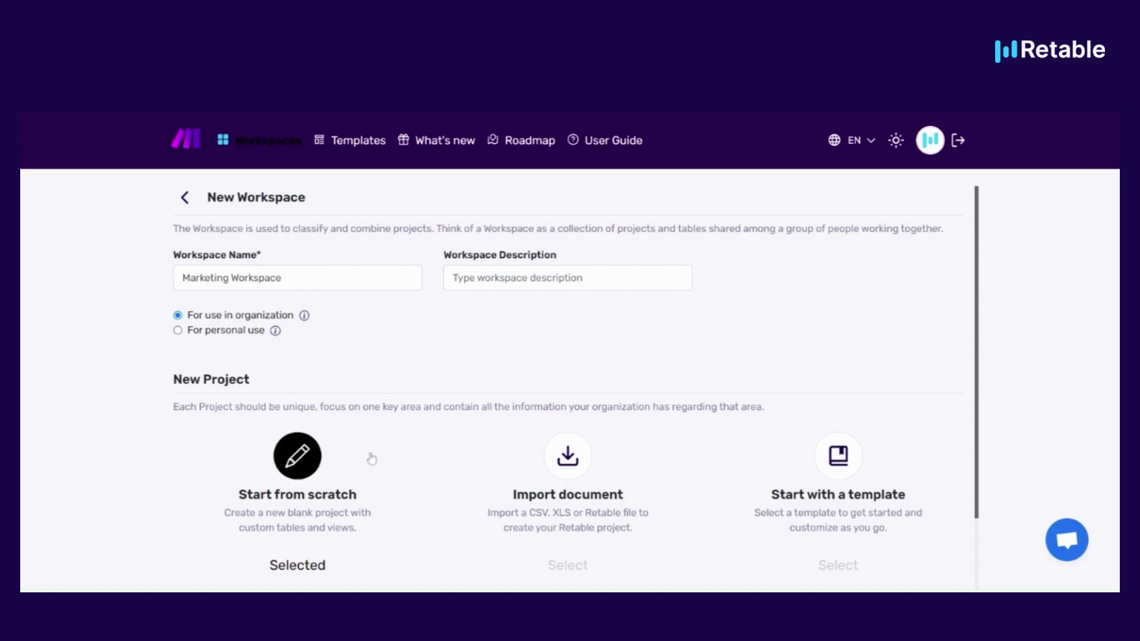
left_click(324, 504)
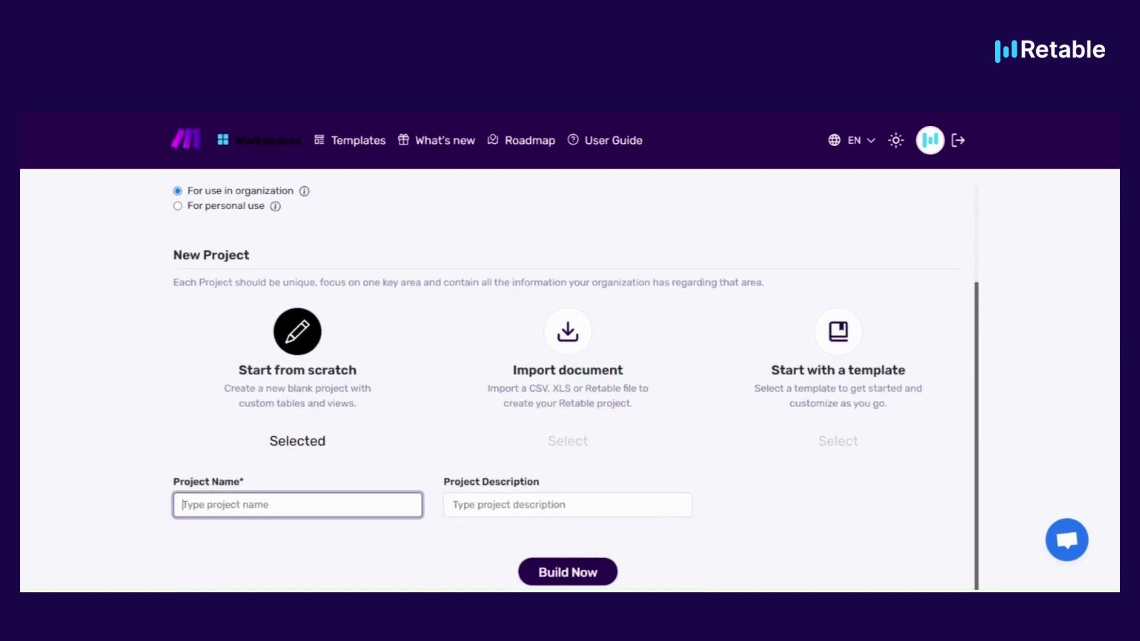
type("Test Project")
left_click(559, 570)
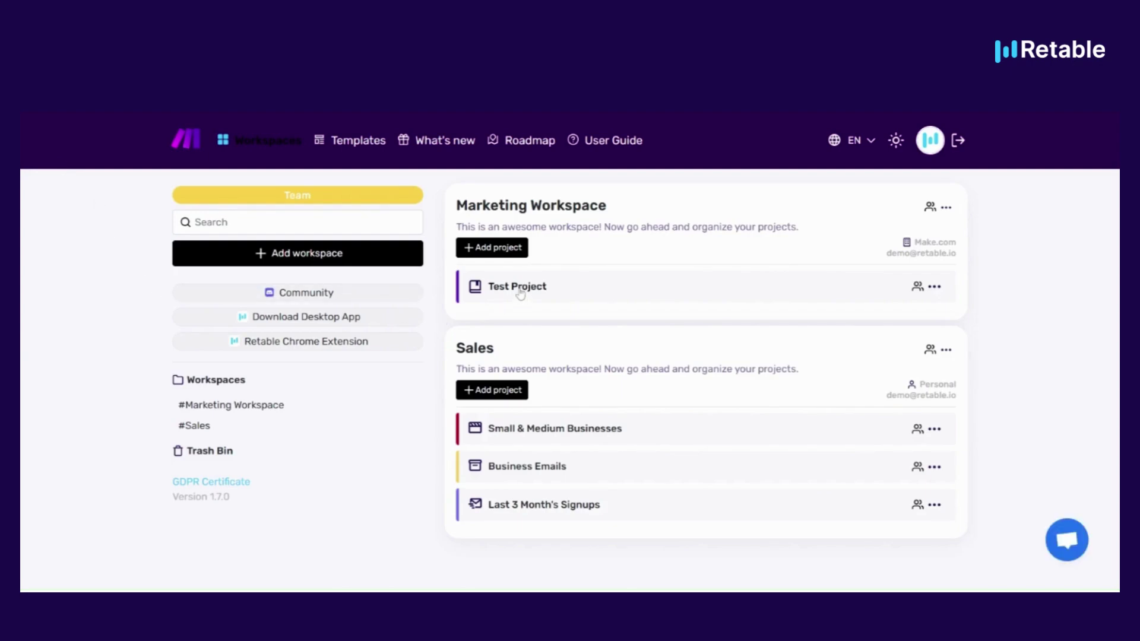
Share Marketing Workspace with the Marketing Team
left_click(945, 207)
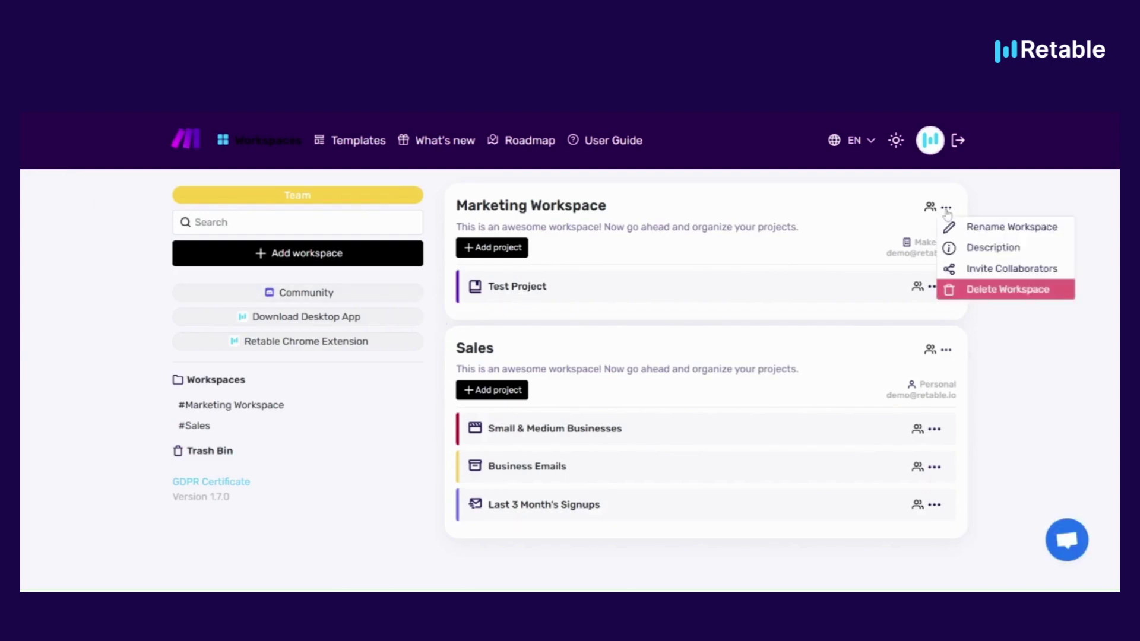
left_click(986, 272)
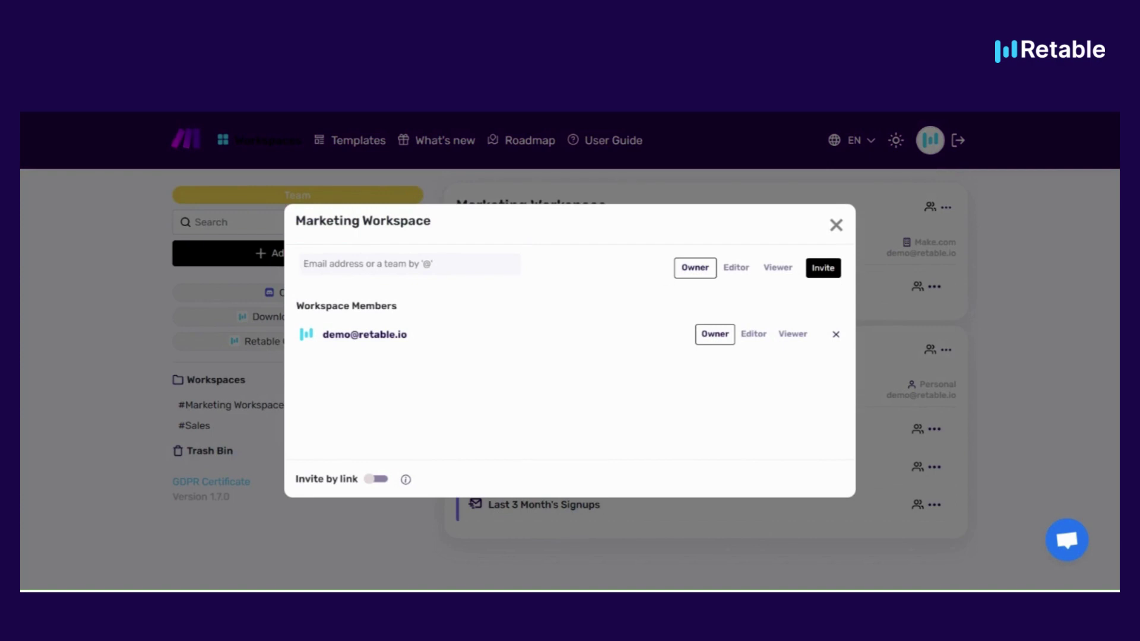
type("@")
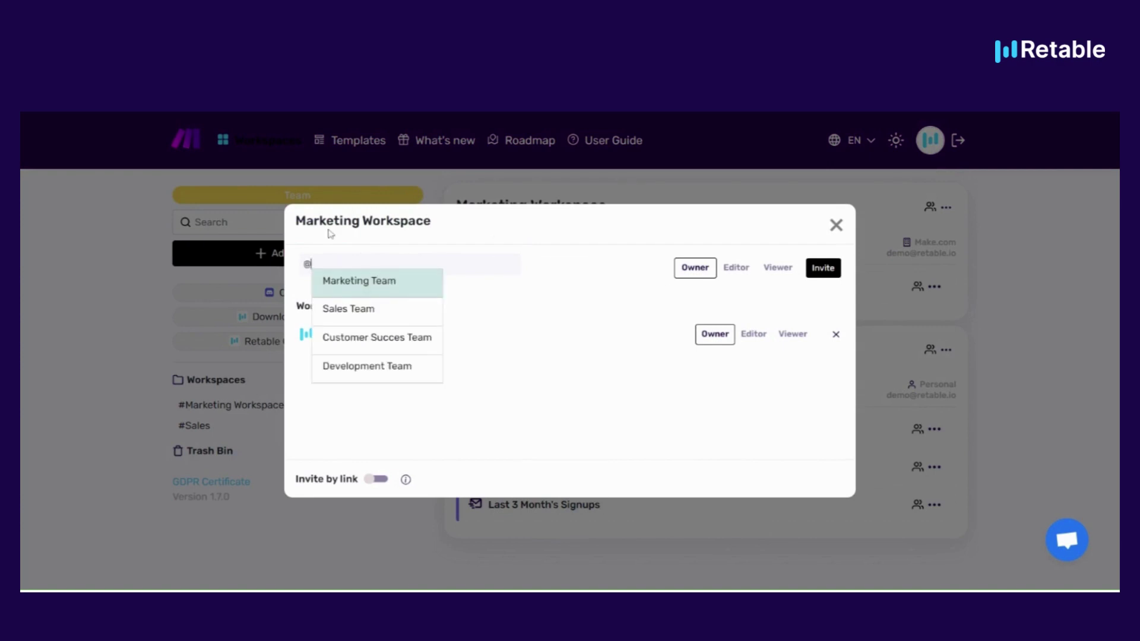
left_click(374, 285)
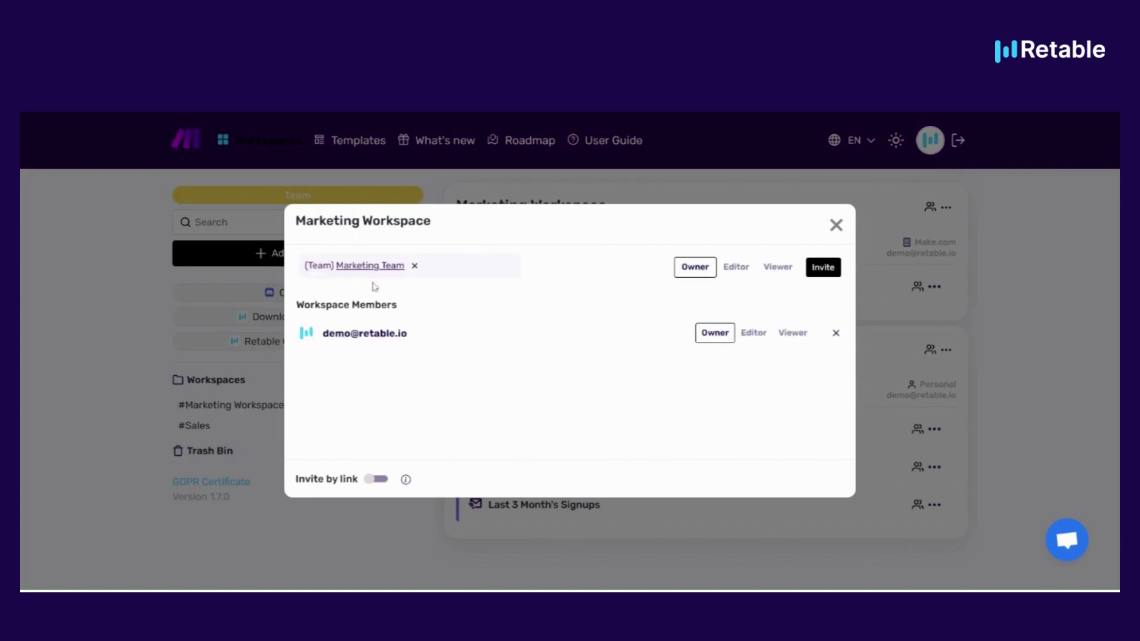
left_click(823, 267)
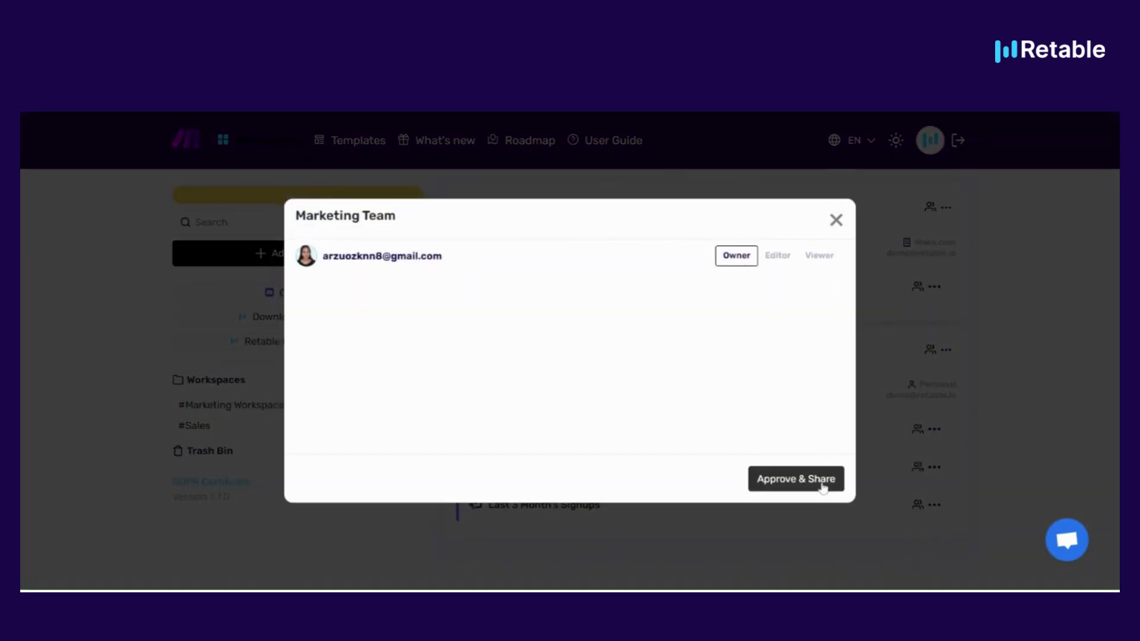
left_click(804, 488)
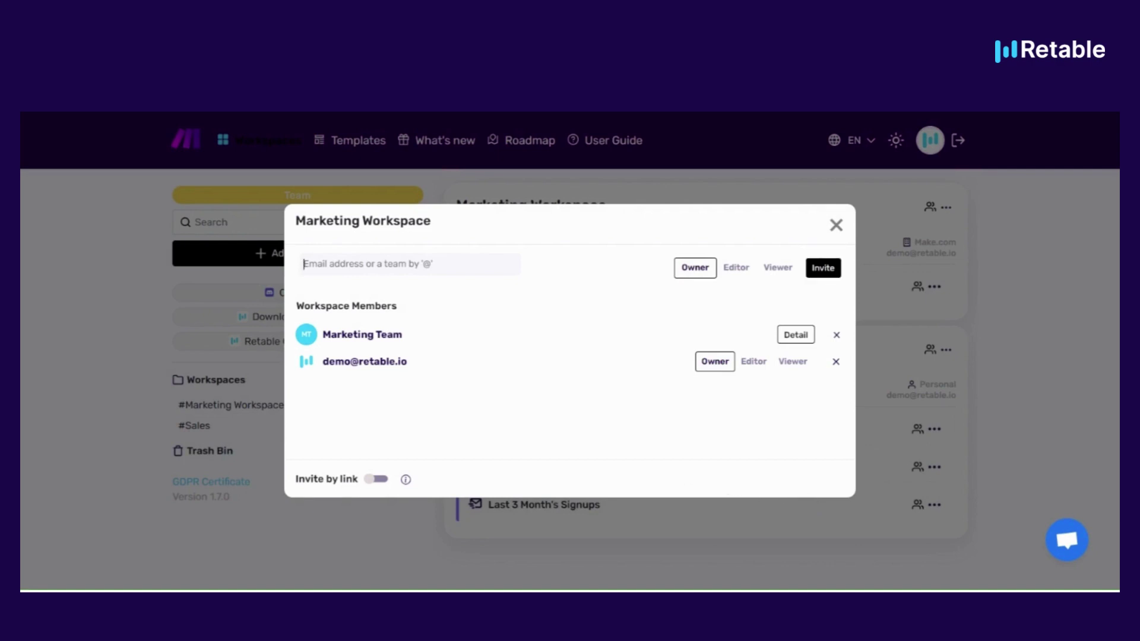
Share Marketing Workspace with Customer Succes Team as Viewer
type("customer")
key("ctrl+a")
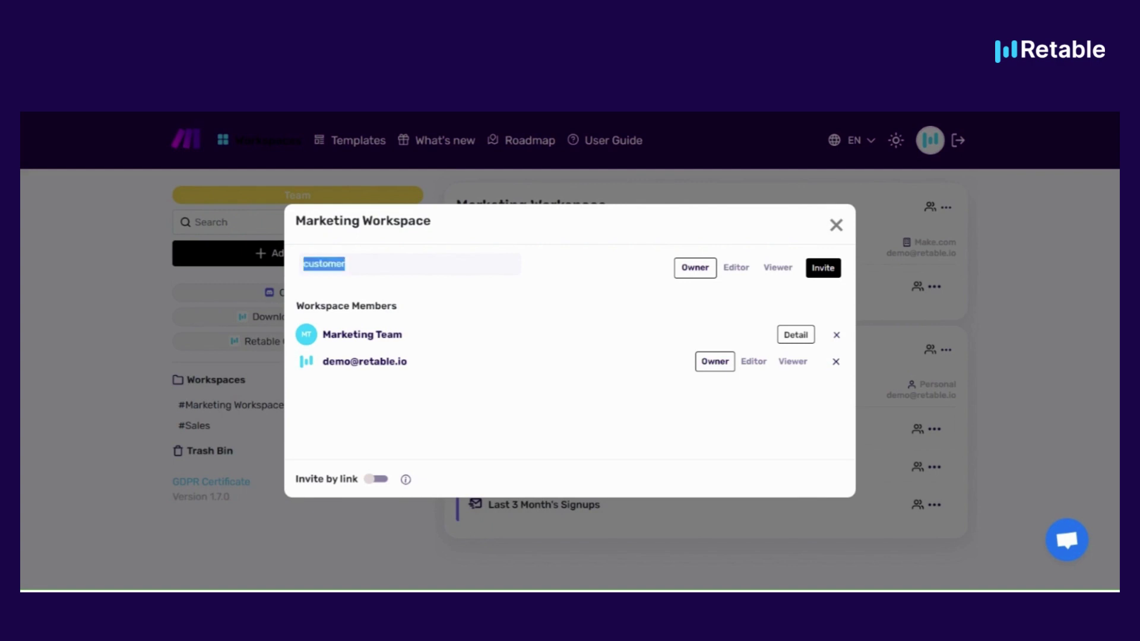
key("Home")
type("@")
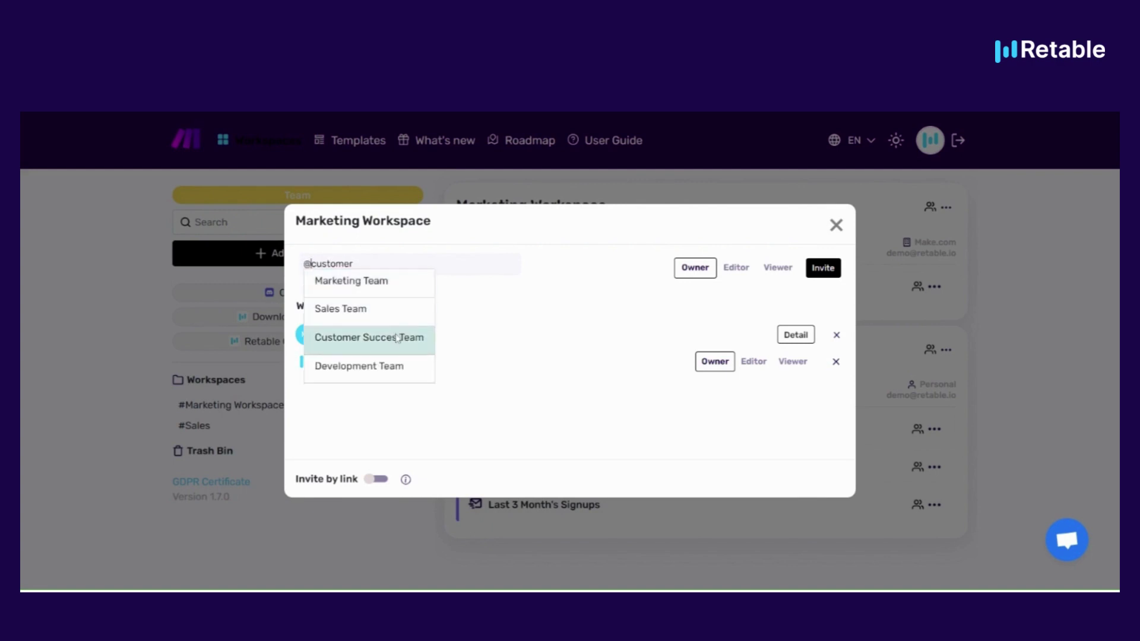
left_click(396, 337)
left_click(778, 270)
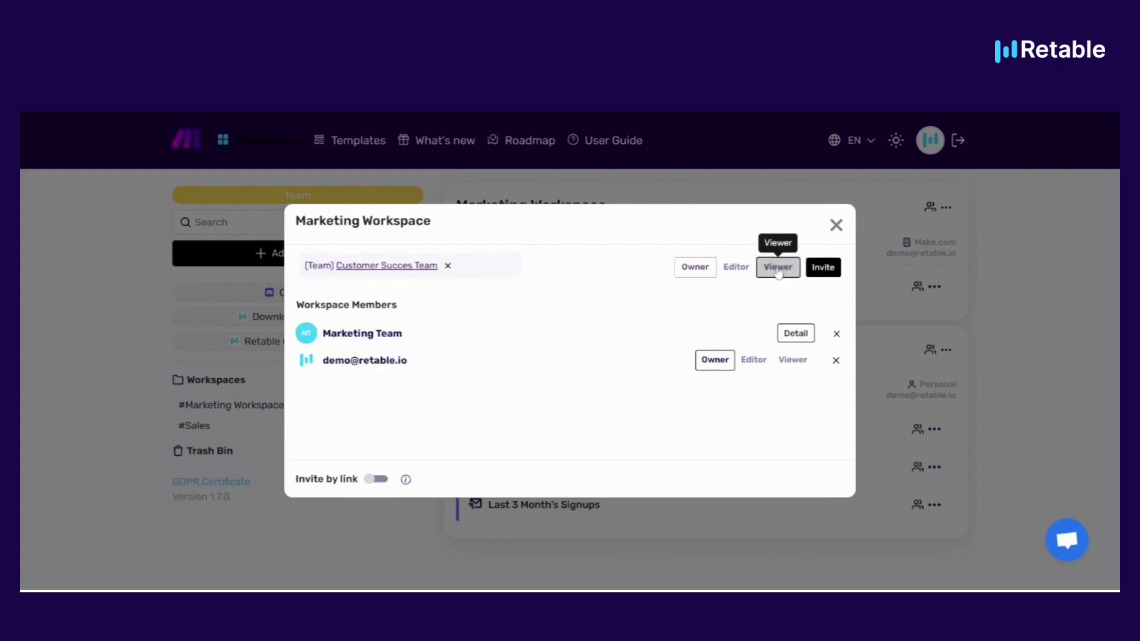
left_click(831, 274)
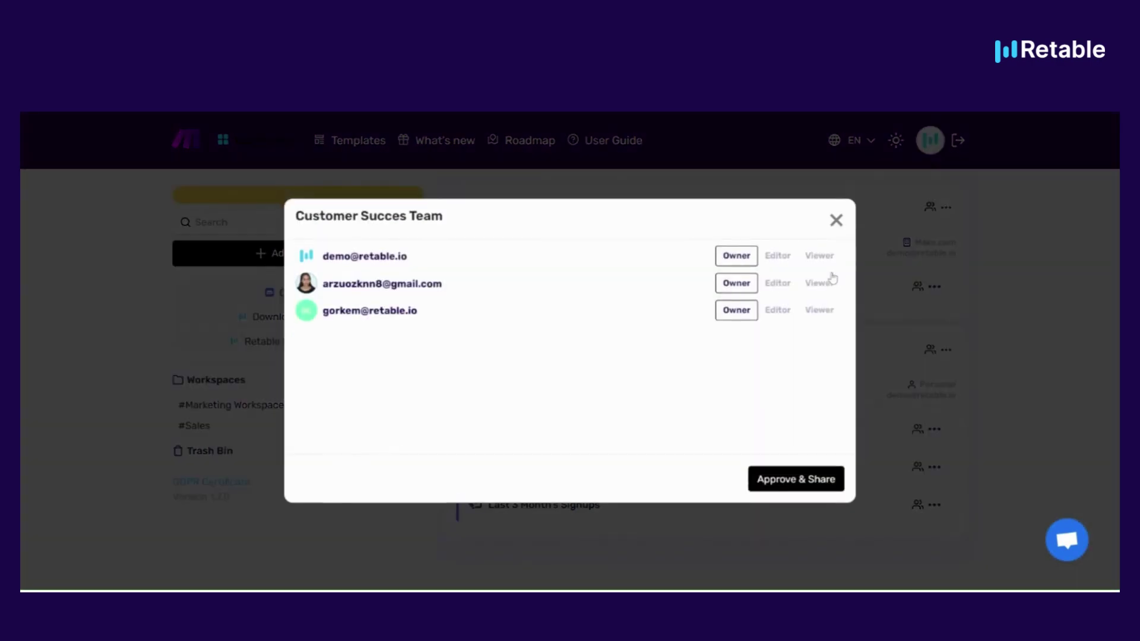
left_click(805, 486)
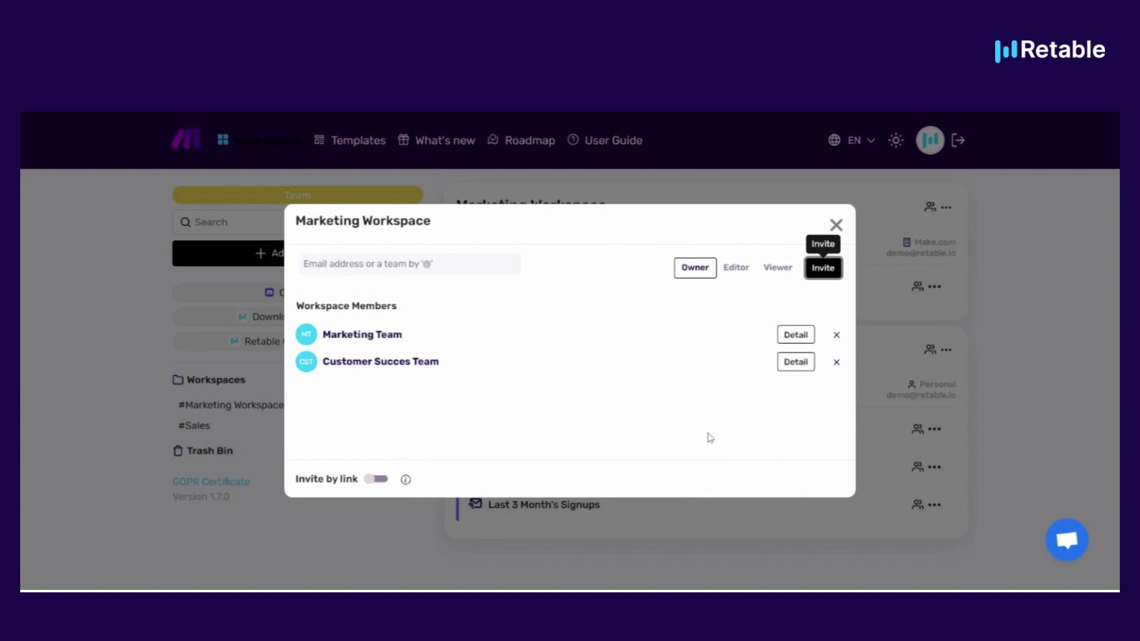
left_click(838, 228)
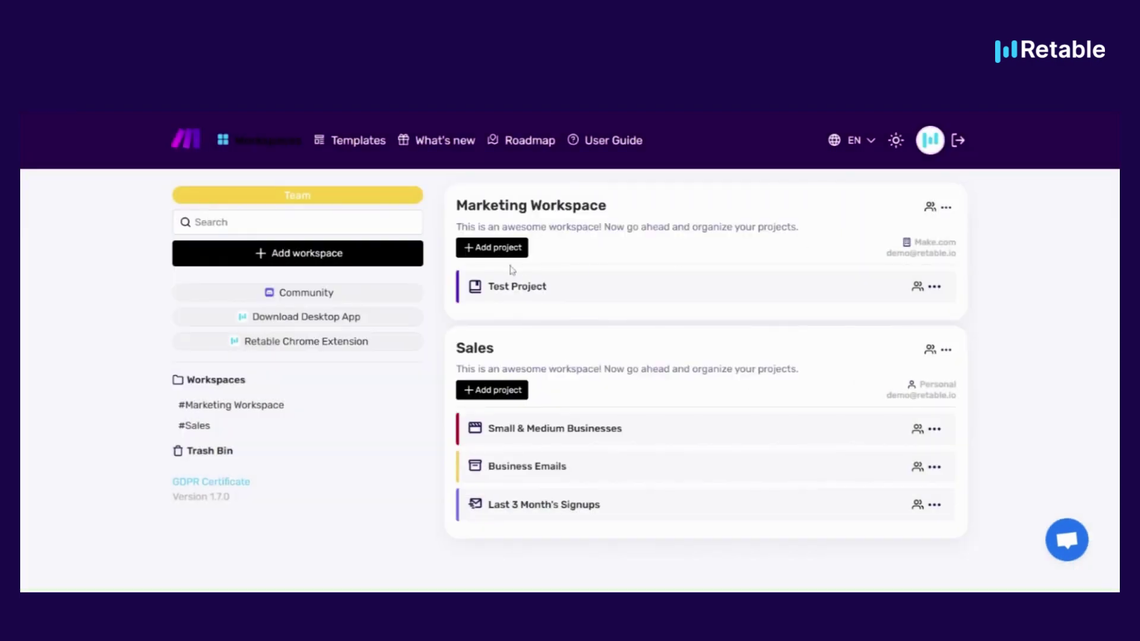
left_click(929, 207)
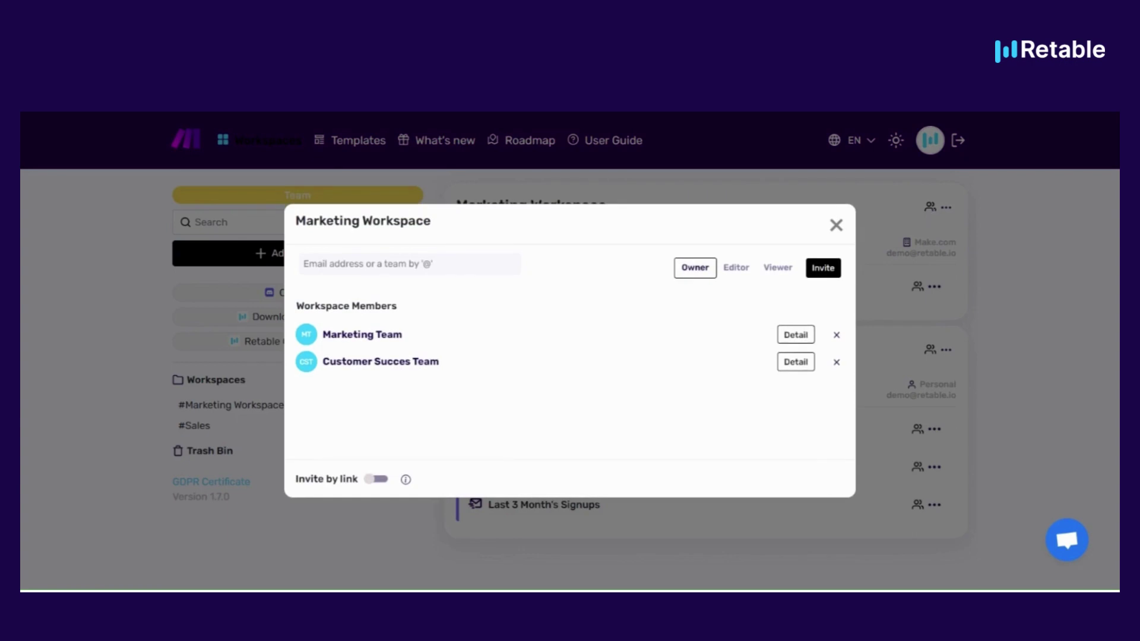
left_click(795, 335)
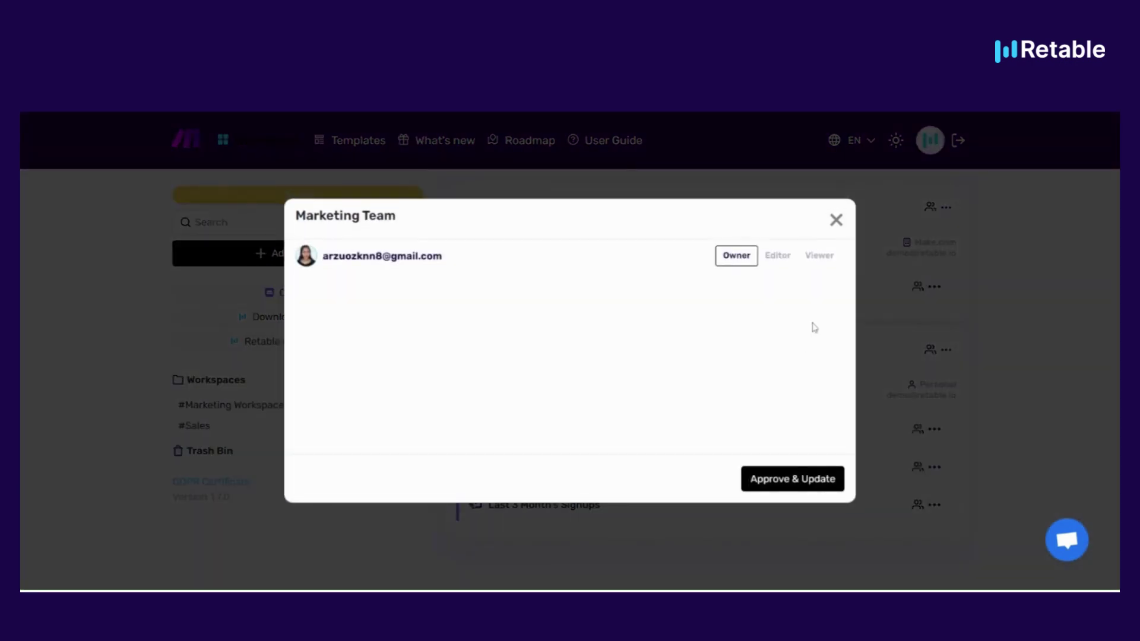
left_click(836, 220)
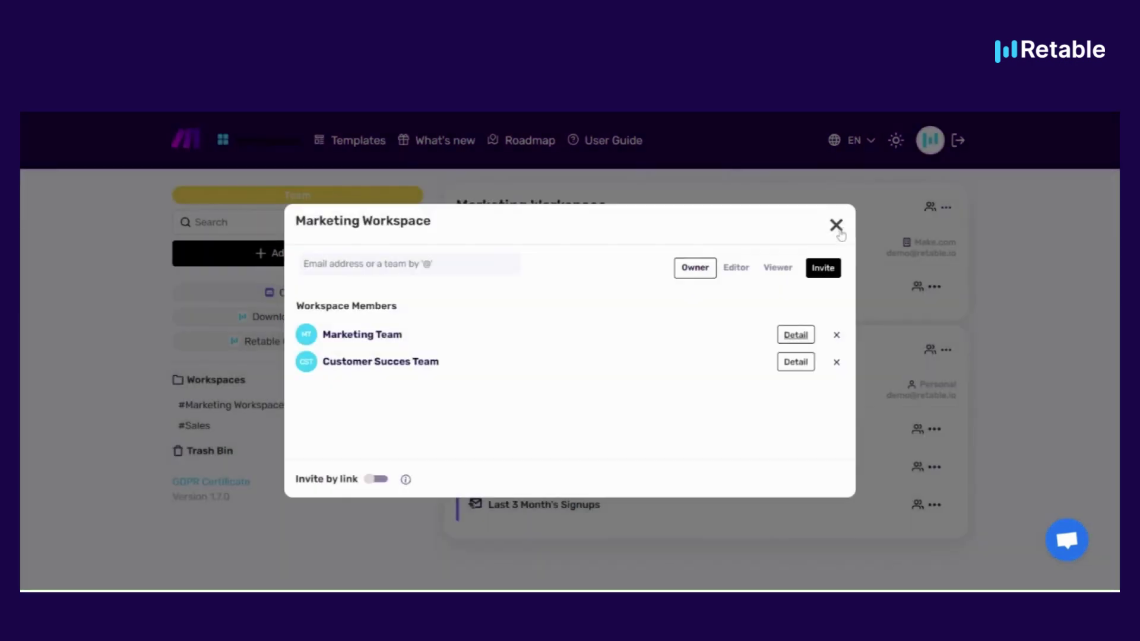
left_click(795, 362)
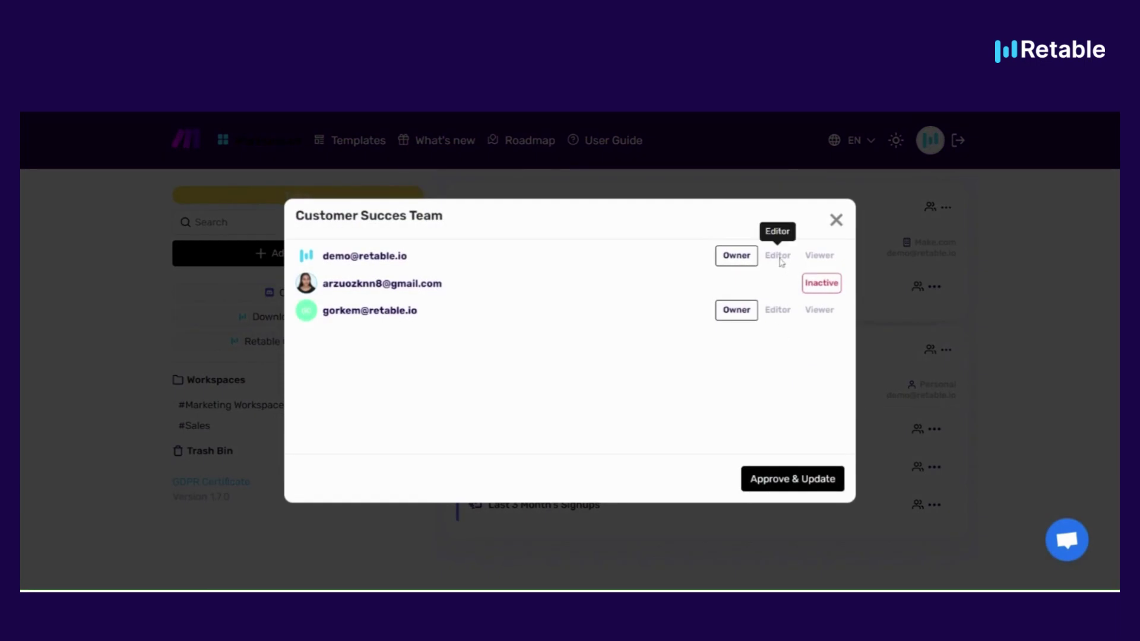
left_click(788, 479)
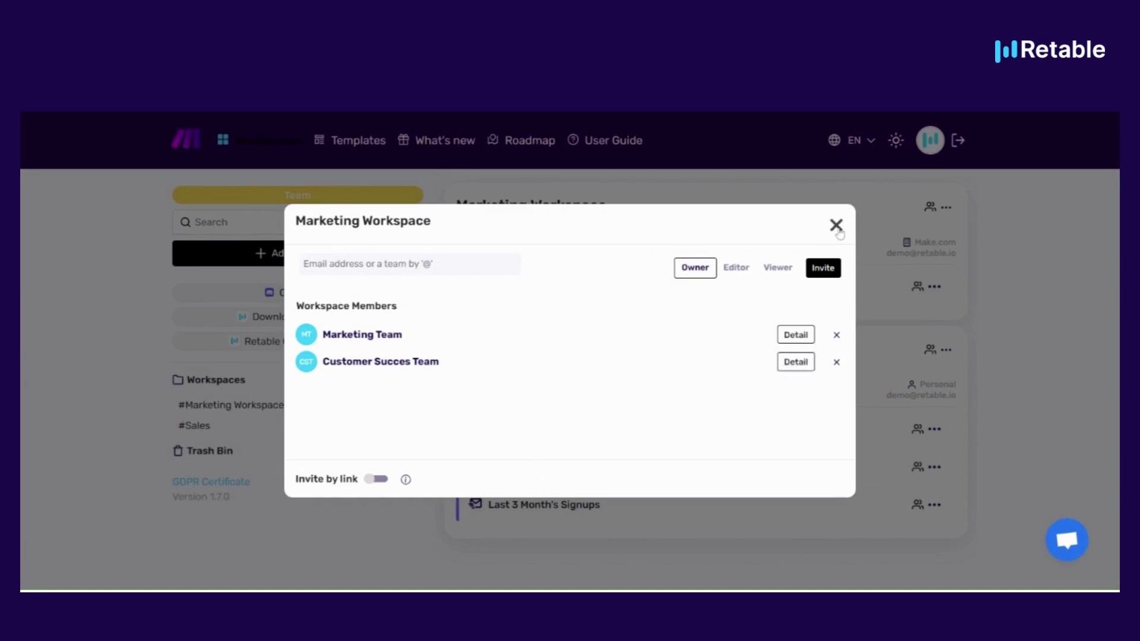
left_click(835, 226)
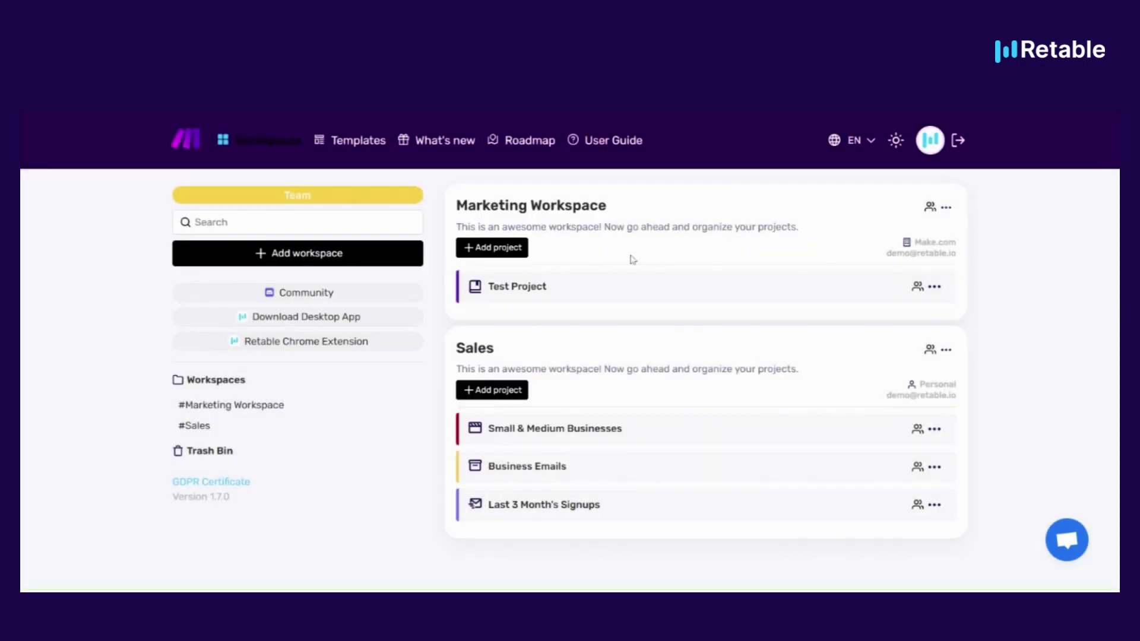
Build a blank project named Test 2 in Marketing Workspace
left_click(511, 252)
left_click(302, 332)
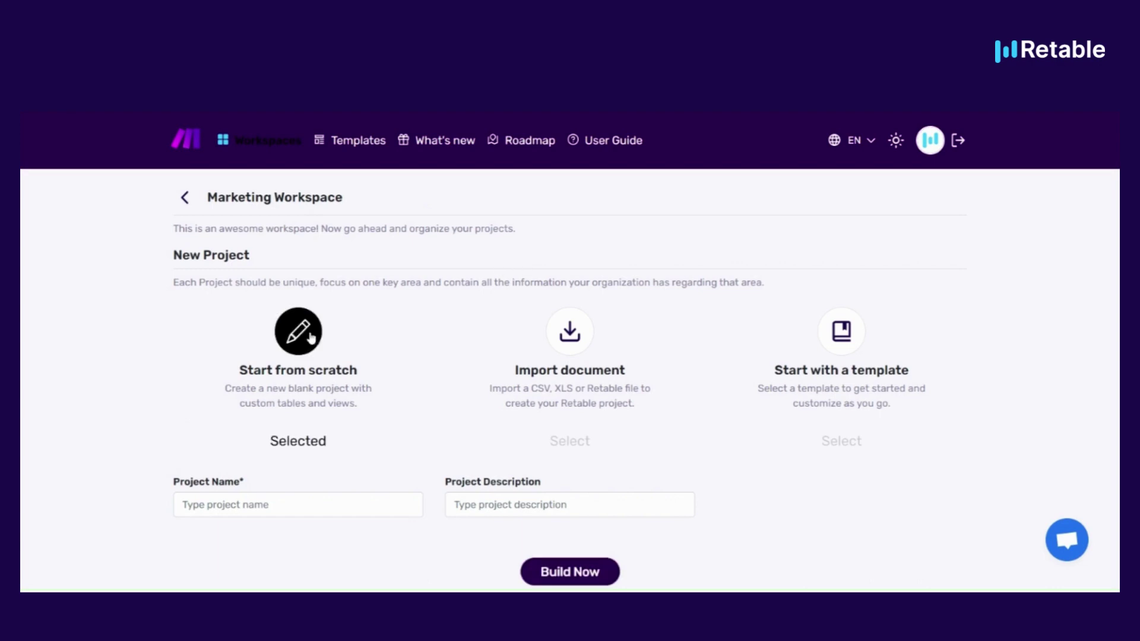
left_click(294, 507)
type("Test 2")
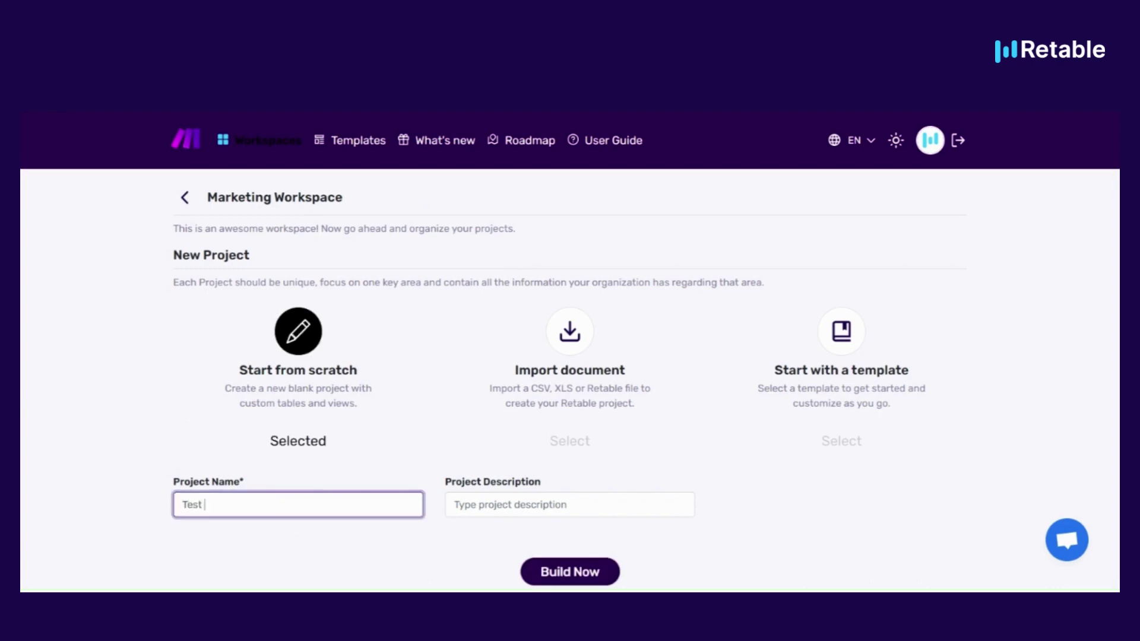
key("Return")
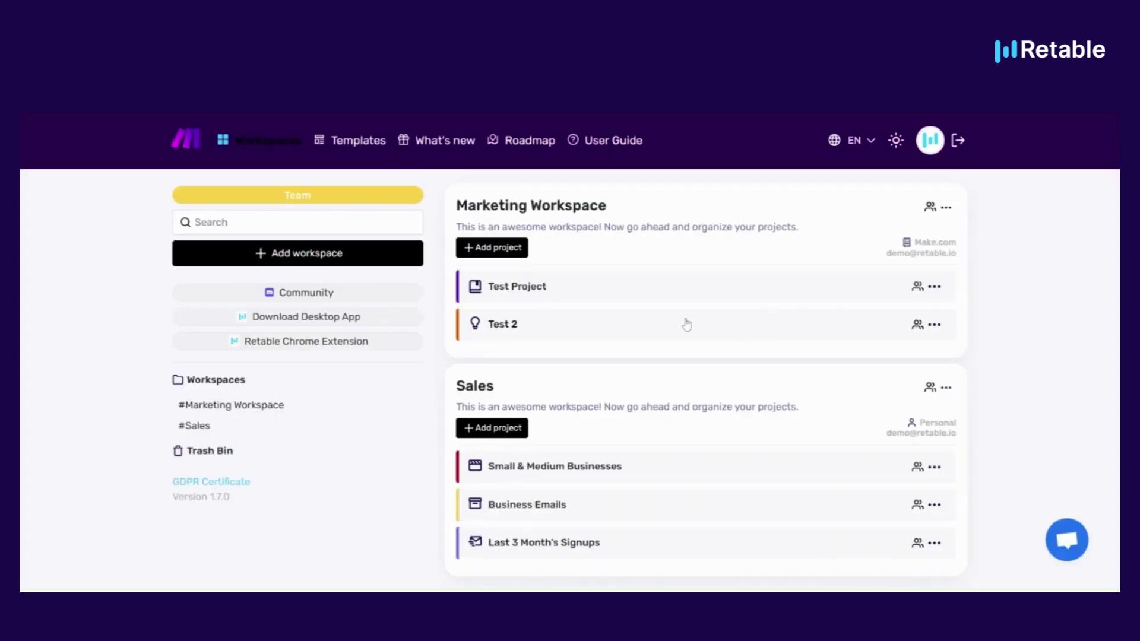
Invite a user by e-mail to the Test 2 project with Viewer access
left_click(934, 324)
left_click(858, 415)
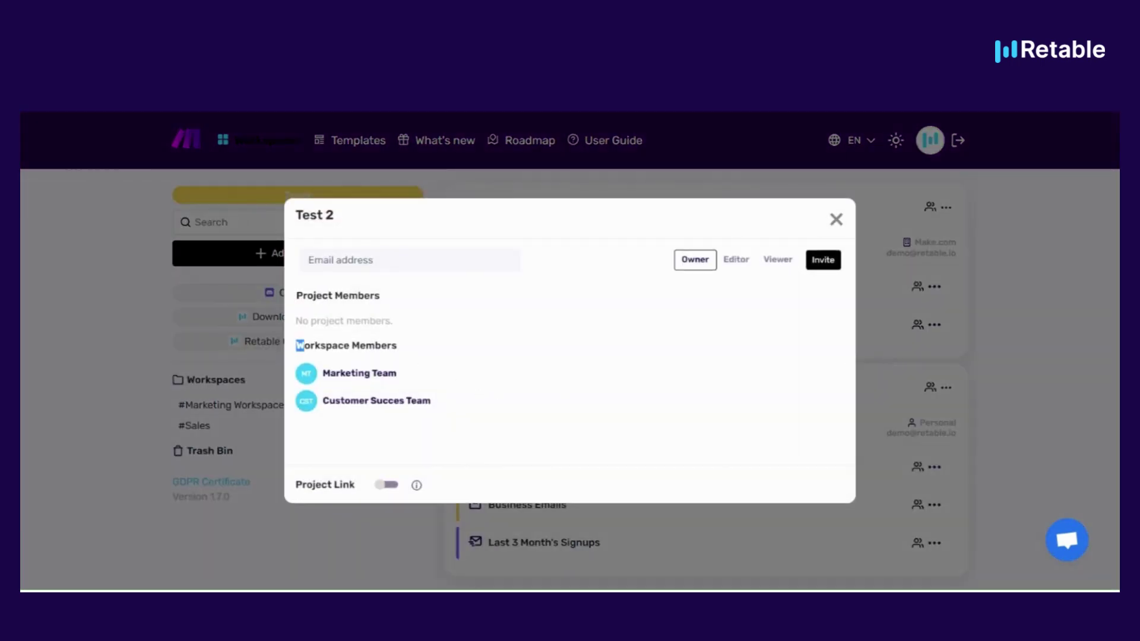
left_click_drag(295, 344, 398, 346)
left_click(381, 370)
left_click_drag(351, 296, 320, 295)
left_click(308, 260)
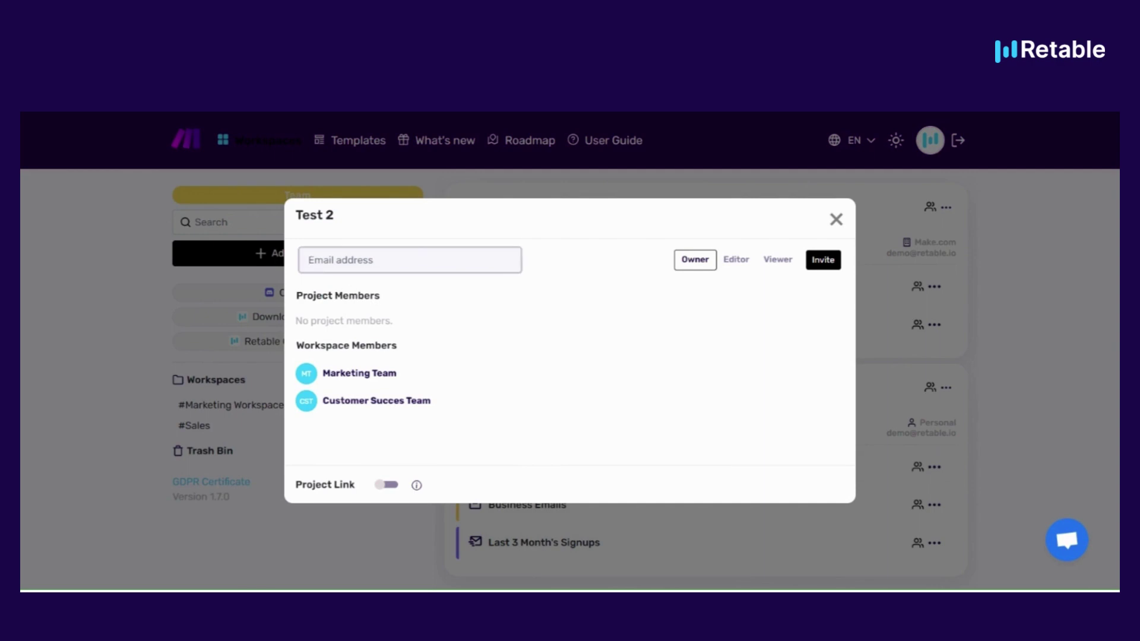
left_click(771, 260)
left_click(823, 260)
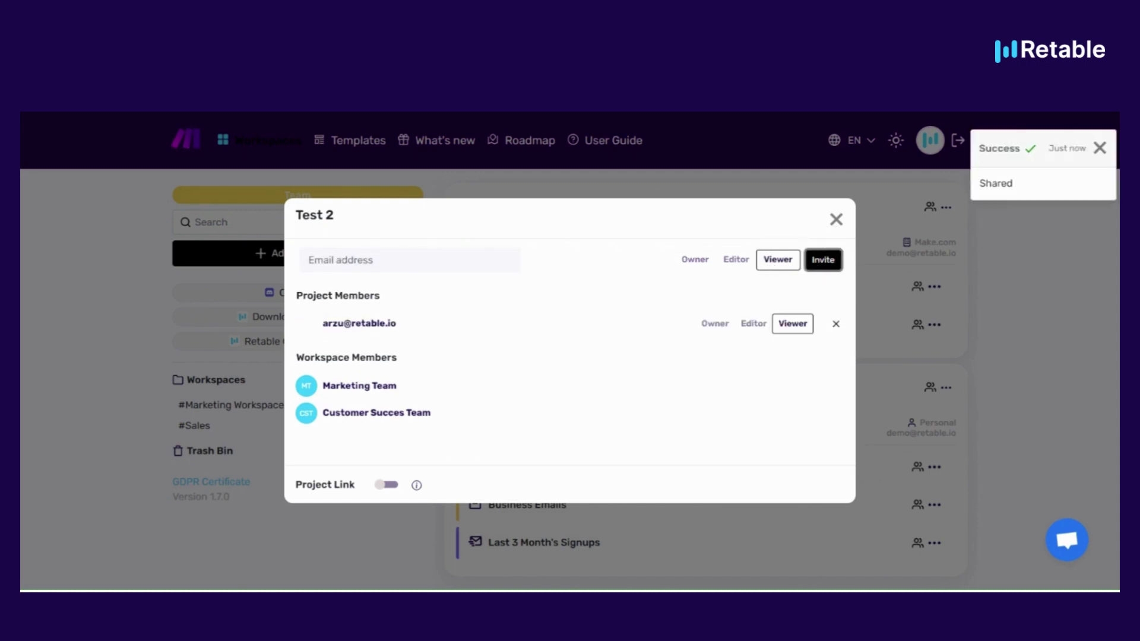